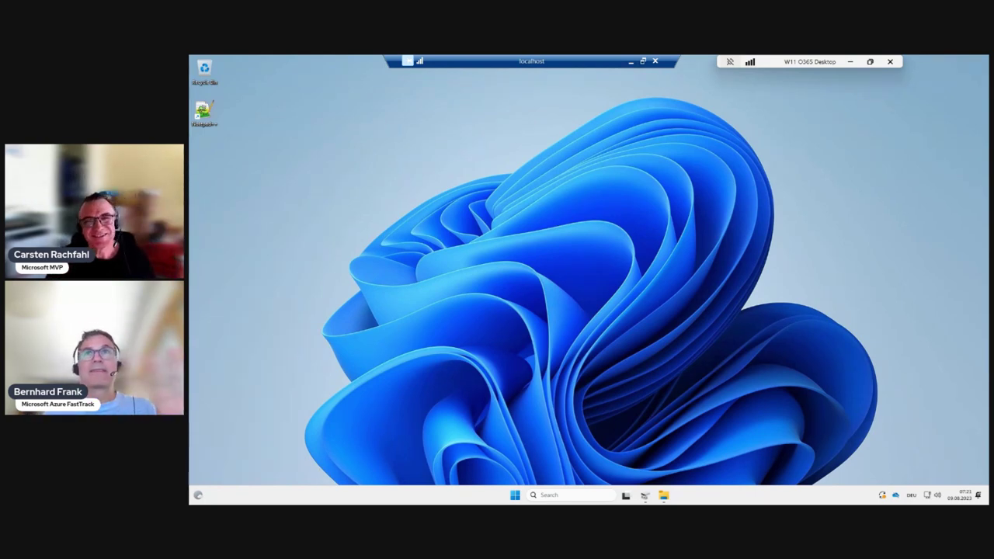
# Minimize the localhost remote session and view the detailed connection information of the W11 O365 Desktop session.
pyautogui.click(631, 62)
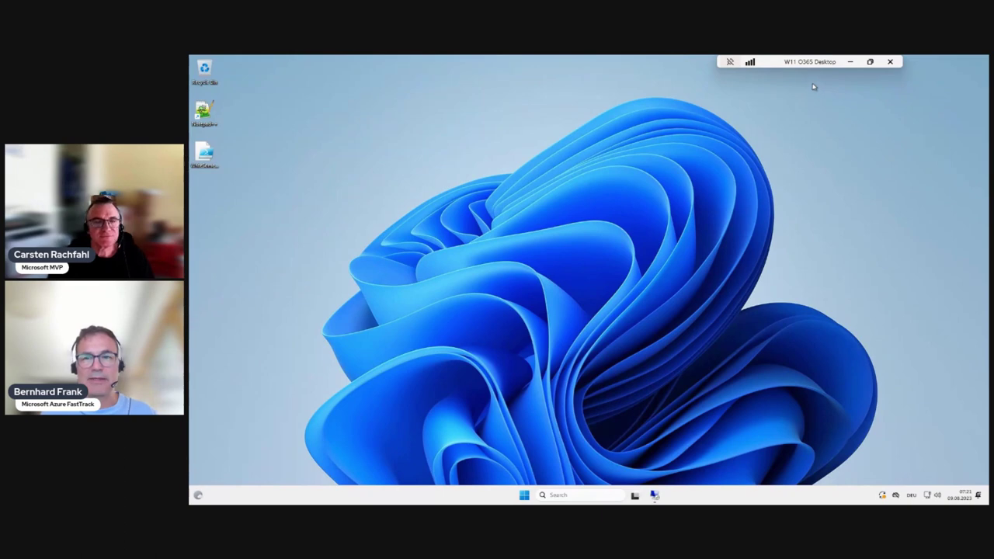
pyautogui.click(751, 62)
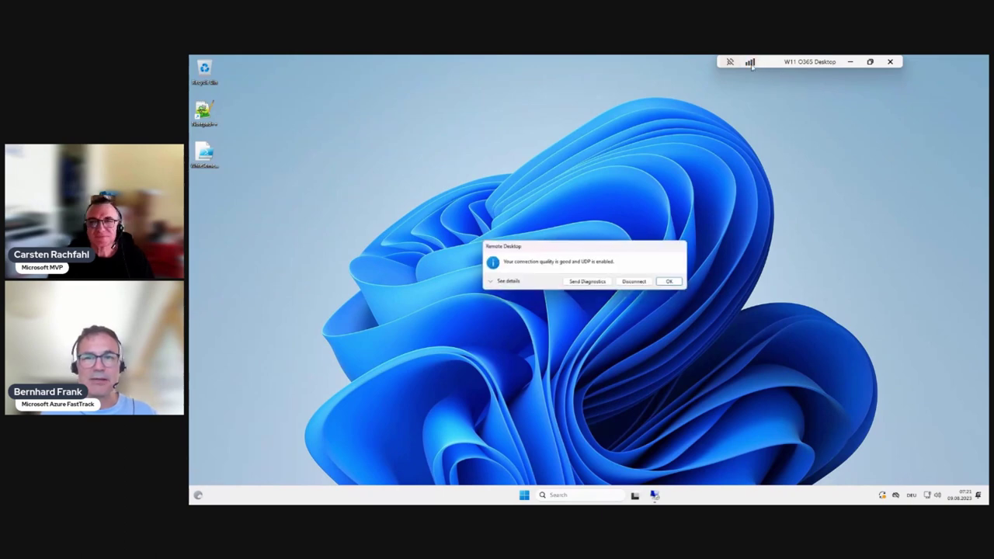
pyautogui.click(509, 283)
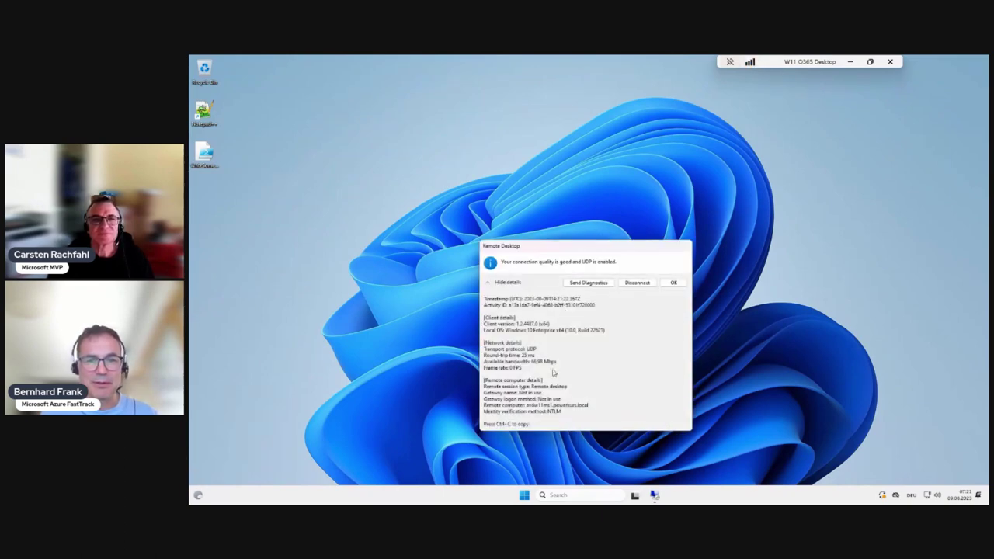
pyautogui.click(674, 282)
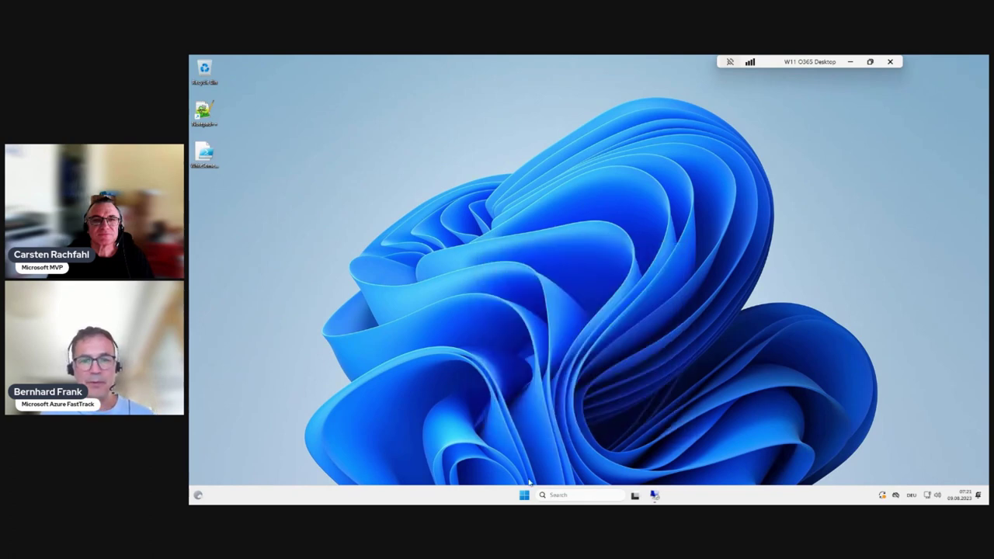
# Check the signed-in account by running whoami in a Command Prompt, and close the window.
pyautogui.click(524, 495)
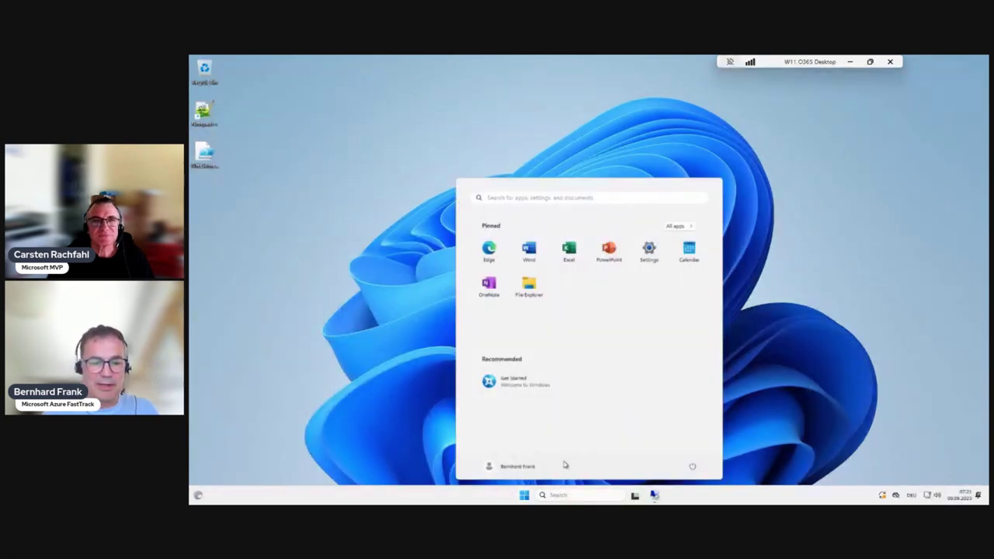
pyautogui.write('cmd')
pyautogui.press('Return')
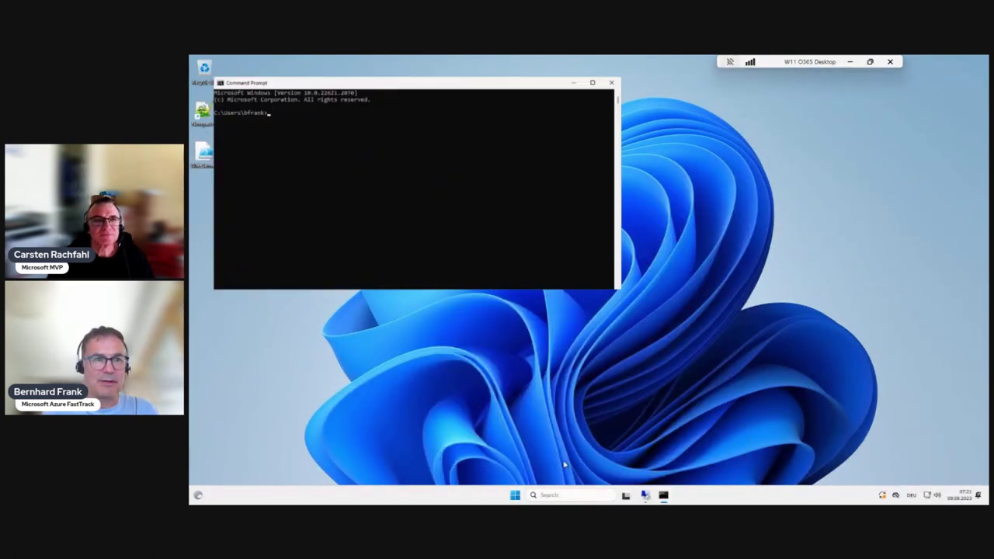
pyautogui.write('whoami')
pyautogui.press('Return')
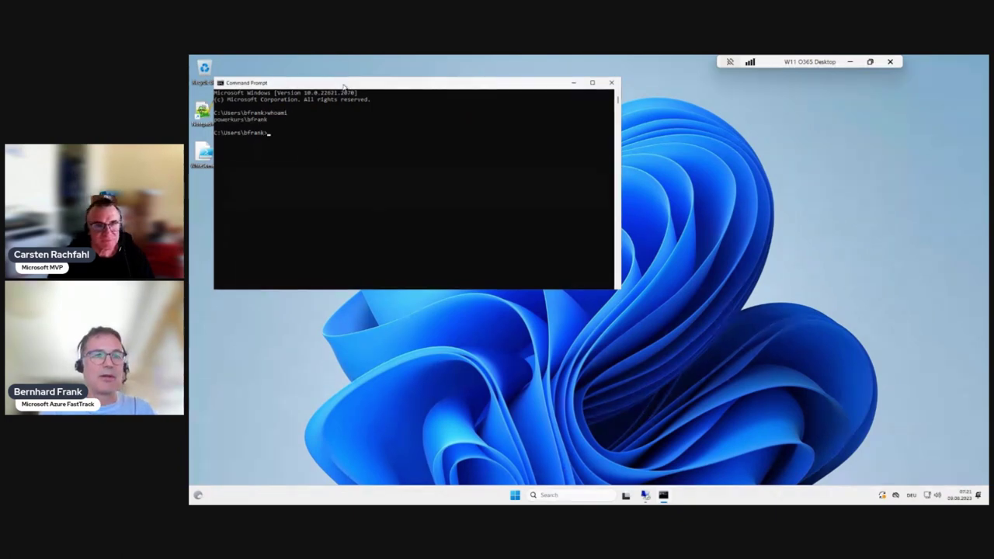
pyautogui.moveTo(342, 83); pyautogui.dragTo(444, 116)
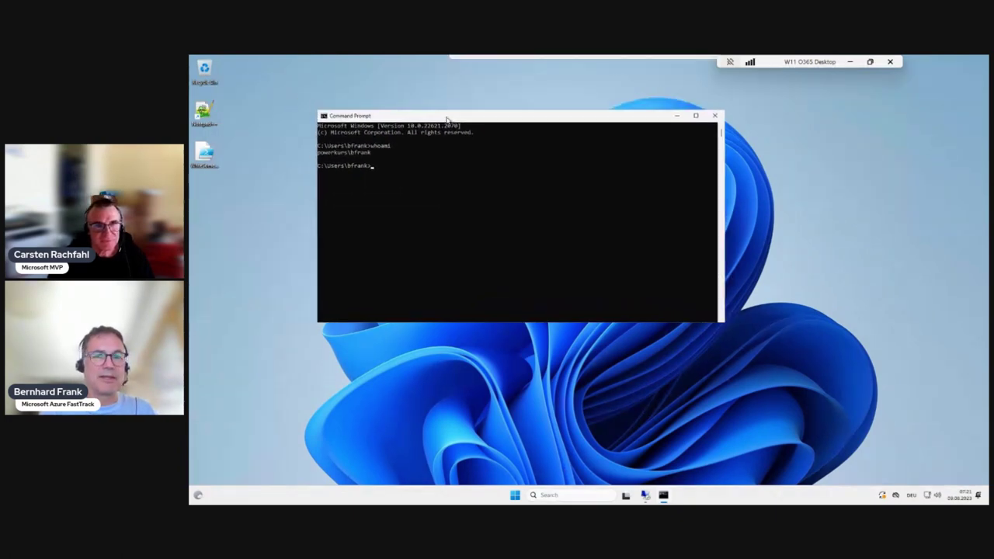
pyautogui.click(715, 116)
# Open File Explorer and inspect the drives listed under This PC.
pyautogui.rightClick(524, 495)
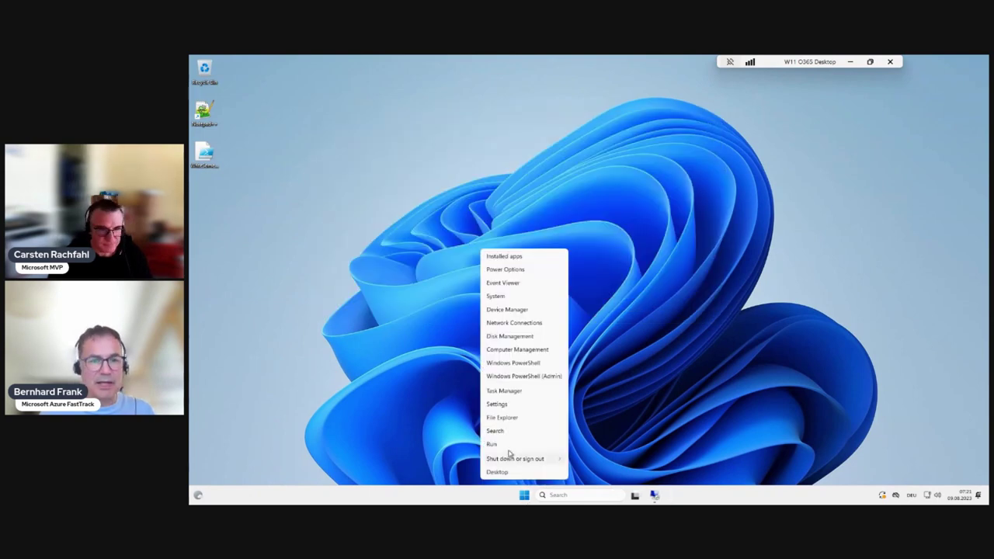
pyautogui.click(513, 426)
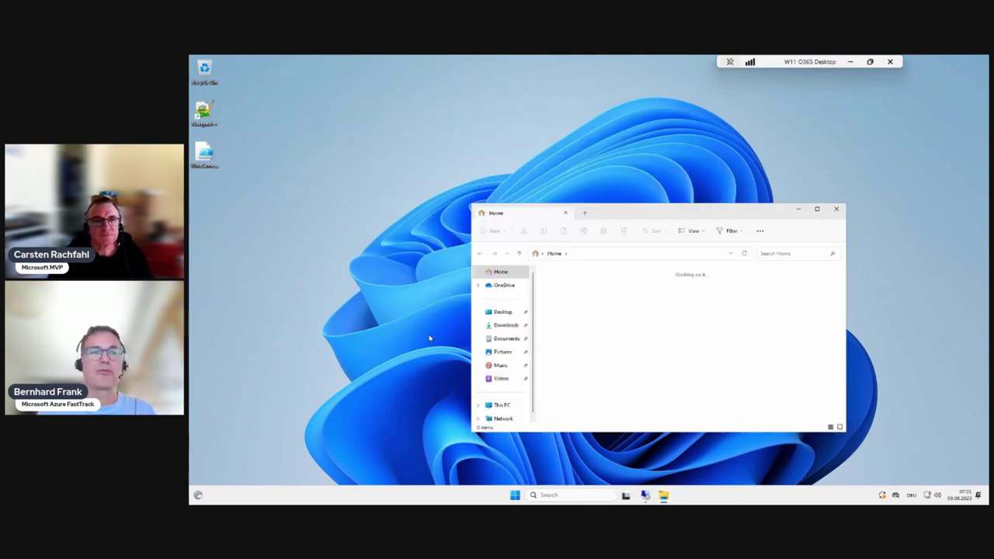
pyautogui.click(506, 406)
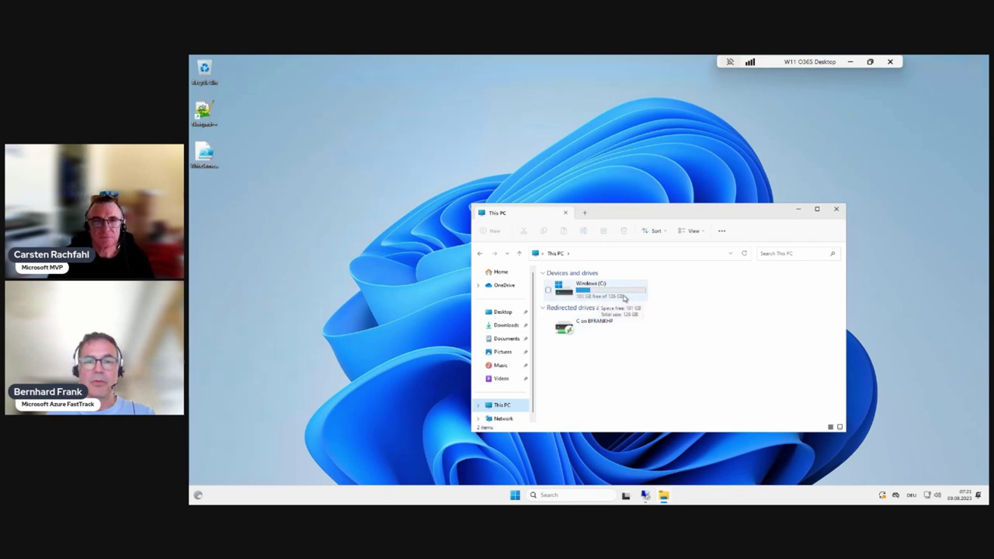
pyautogui.scroll(-1, 499, 408)
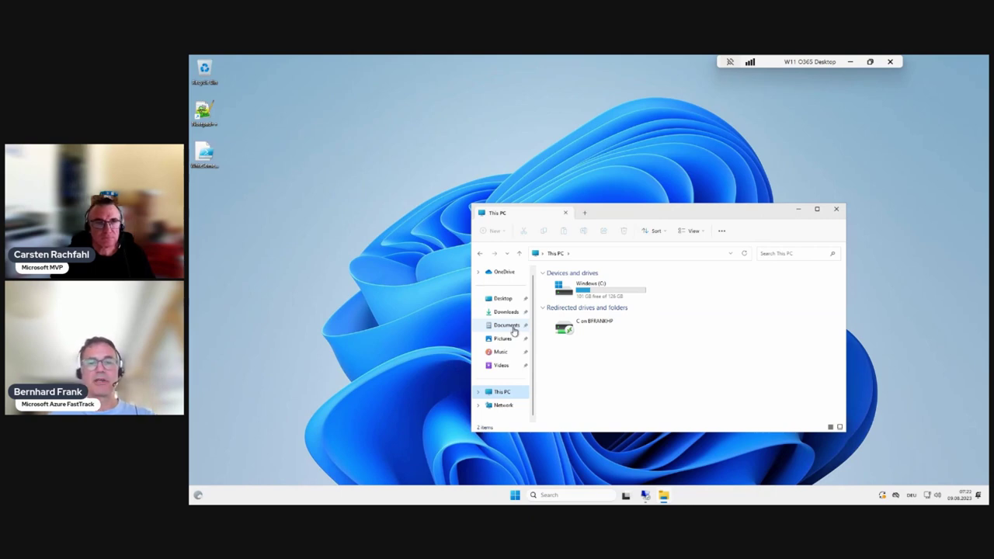
# Open Task Manager on its performance graphs, move it aside, and close the This PC window.
pyautogui.rightClick(734, 499)
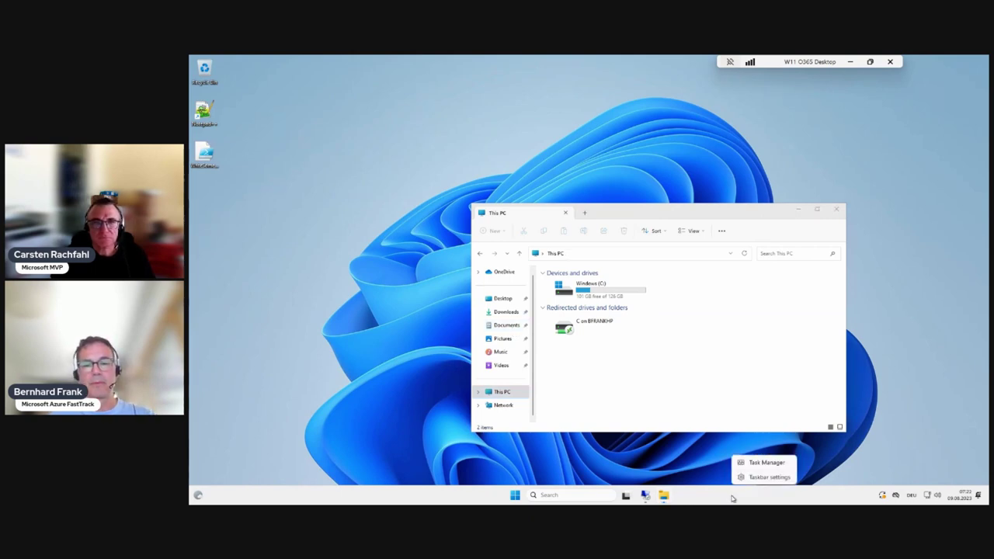
pyautogui.click(758, 464)
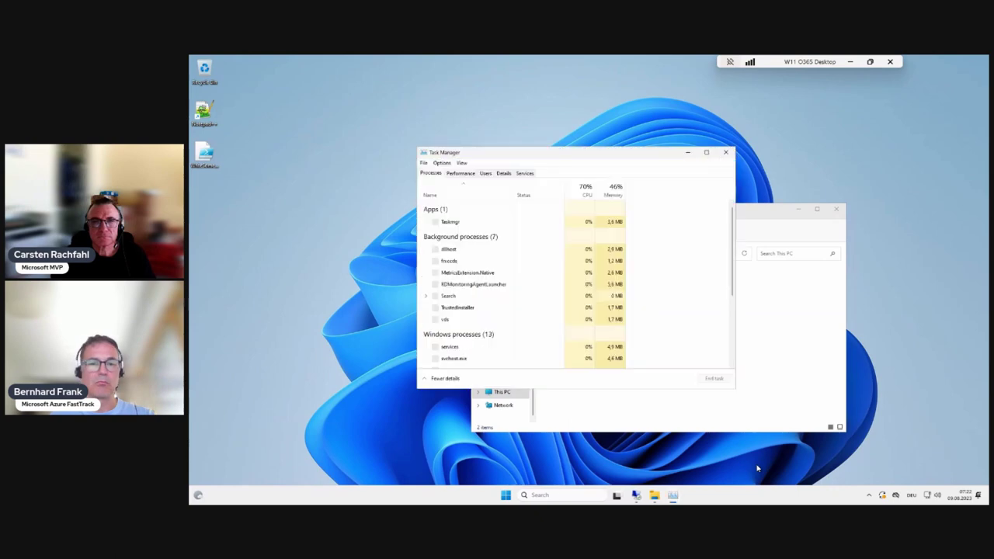
pyautogui.click(461, 174)
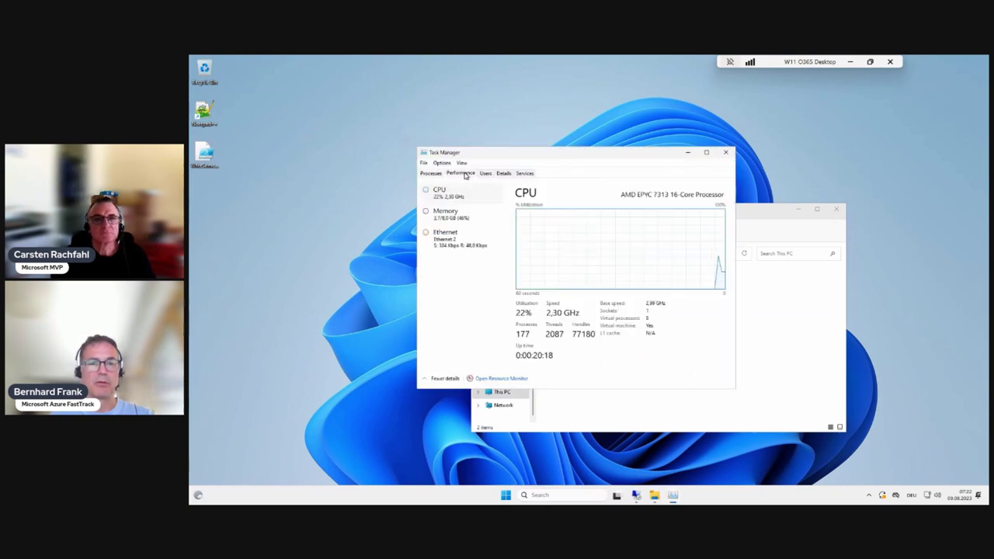
pyautogui.moveTo(504, 158); pyautogui.dragTo(624, 154)
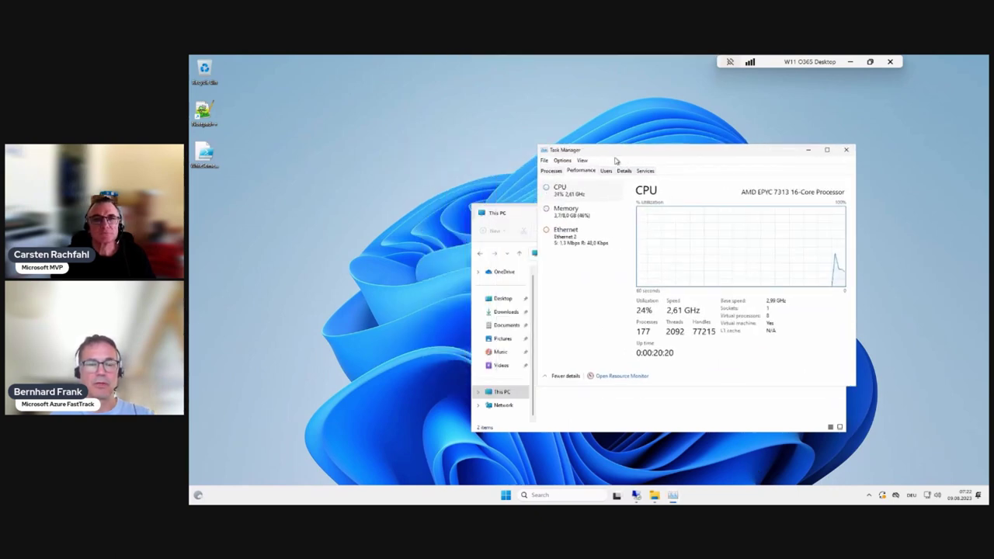
pyautogui.click(619, 410)
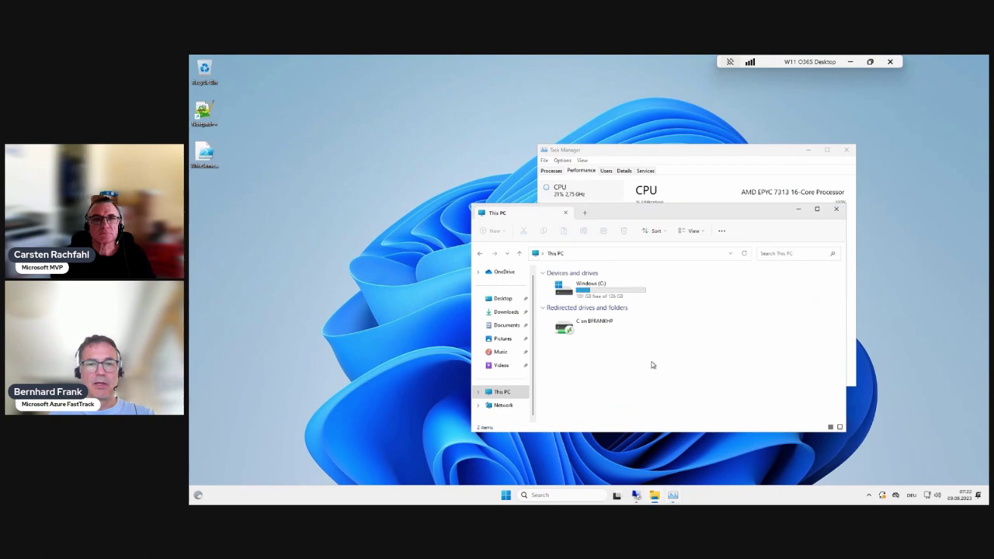
pyautogui.click(836, 206)
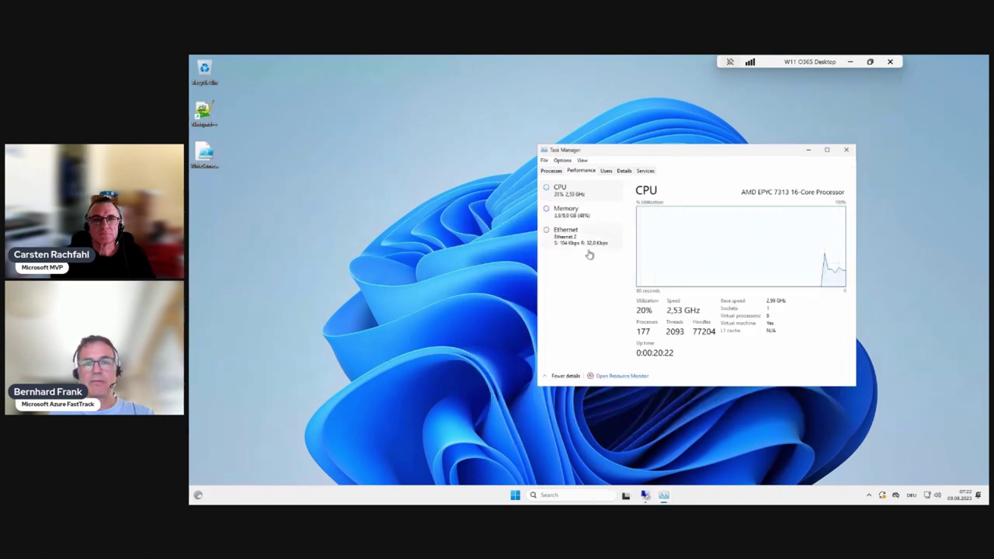
# Open the desktop script WriteSomeData.ps1 for editing in PowerShell ISE, close the Commands pane and narrow the window.
pyautogui.click(215, 160)
pyautogui.rightClick(216, 161)
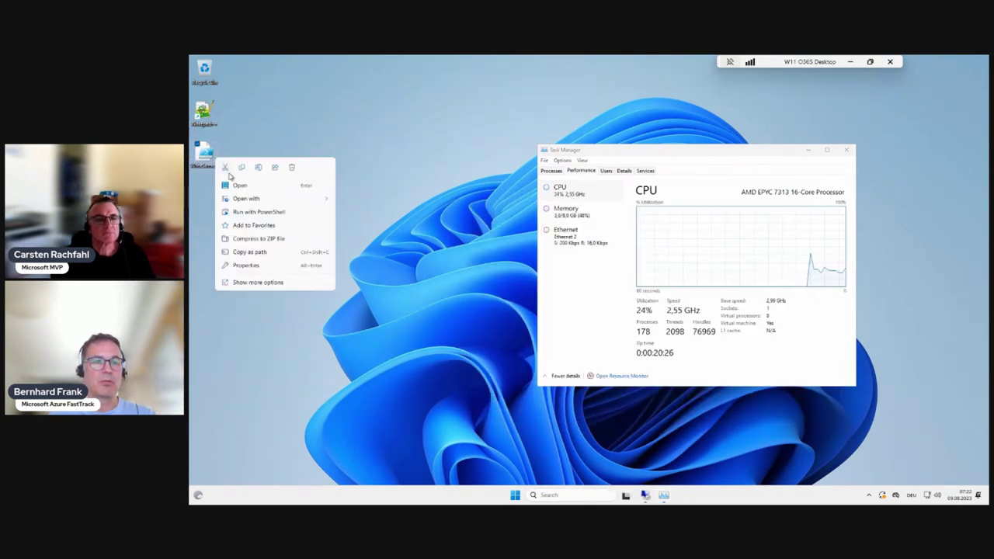
pyautogui.click(264, 284)
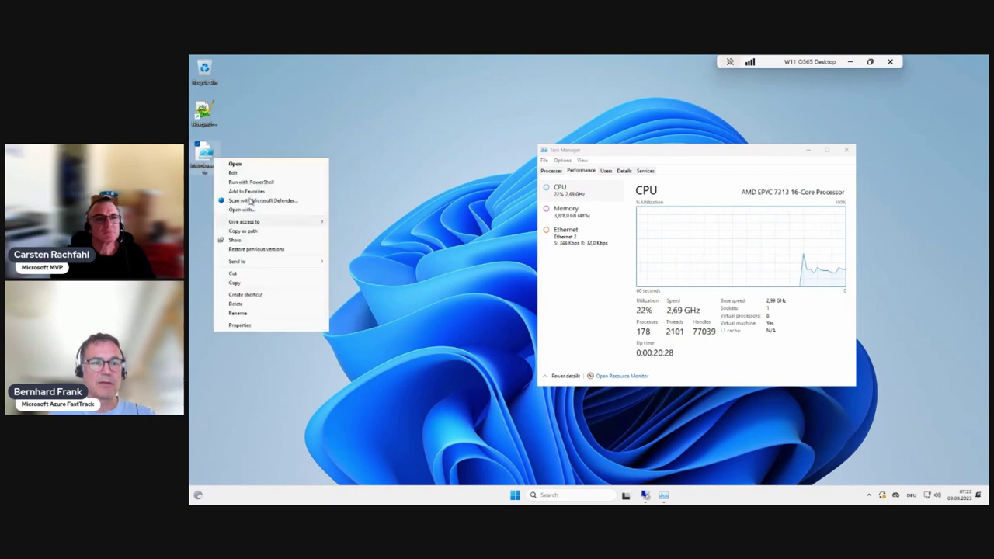
pyautogui.click(261, 178)
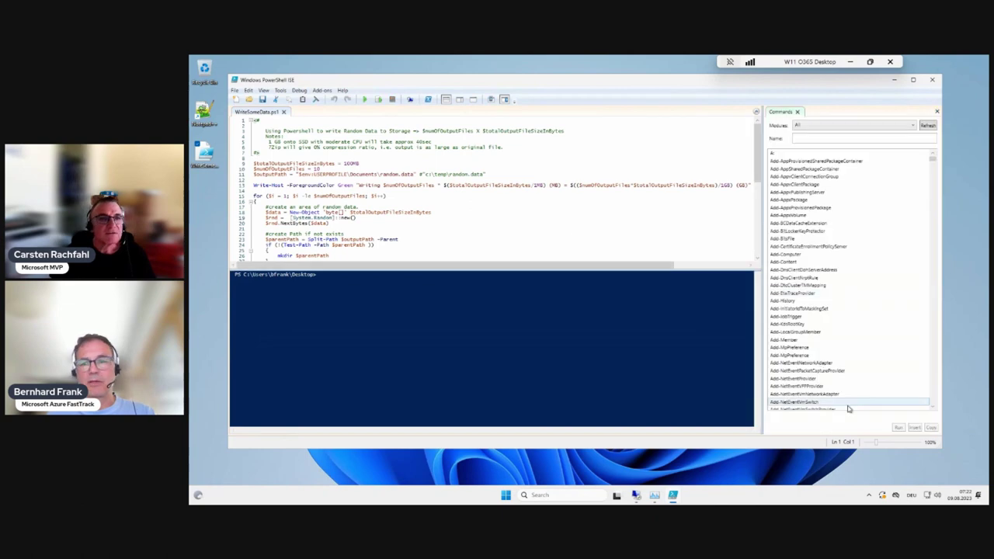
pyautogui.click(937, 112)
pyautogui.moveTo(942, 181); pyautogui.dragTo(612, 181)
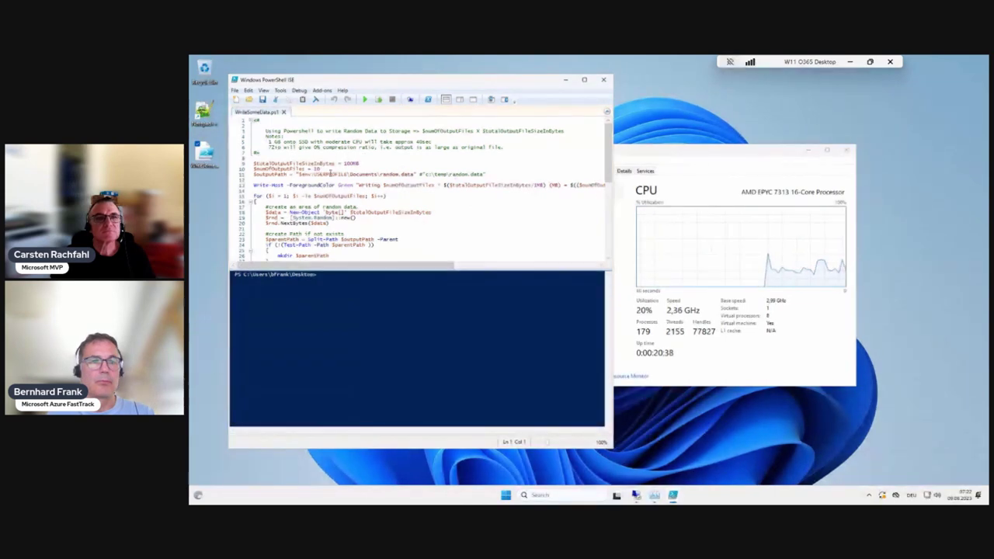
# Highlight the Documents part of the script's output path, and arrange an open Documents folder beside Task Manager's Ethernet graph.
pyautogui.moveTo(347, 174); pyautogui.dragTo(382, 174)
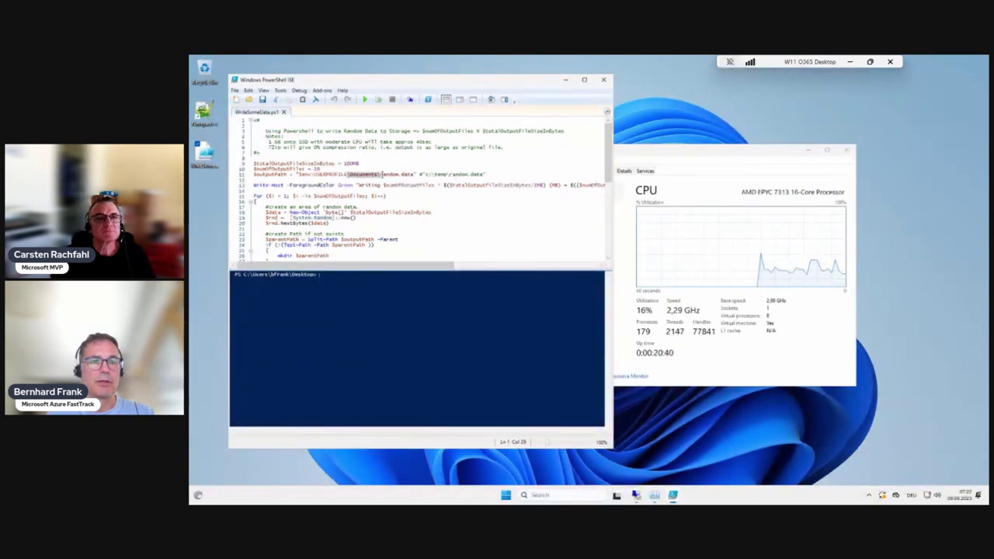
pyautogui.rightClick(506, 495)
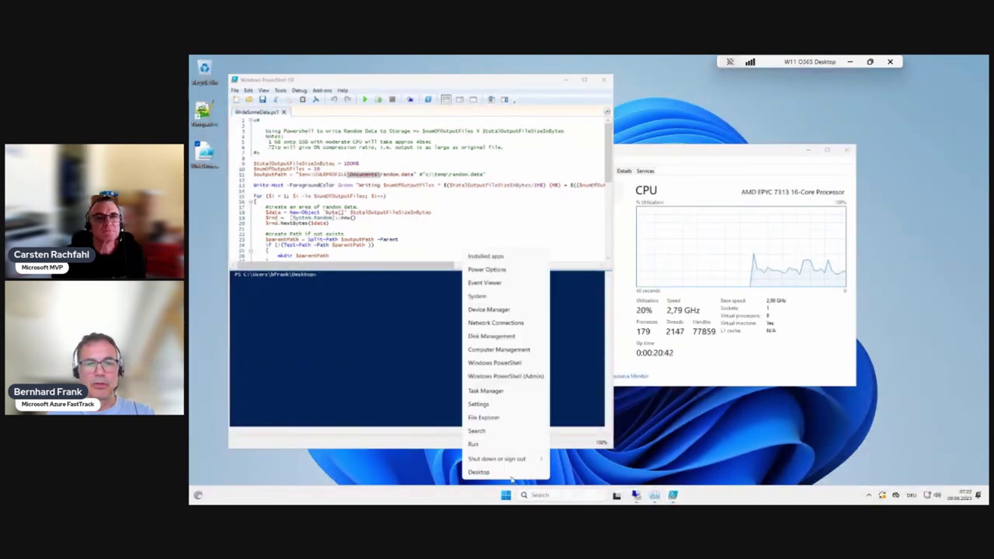
pyautogui.click(493, 416)
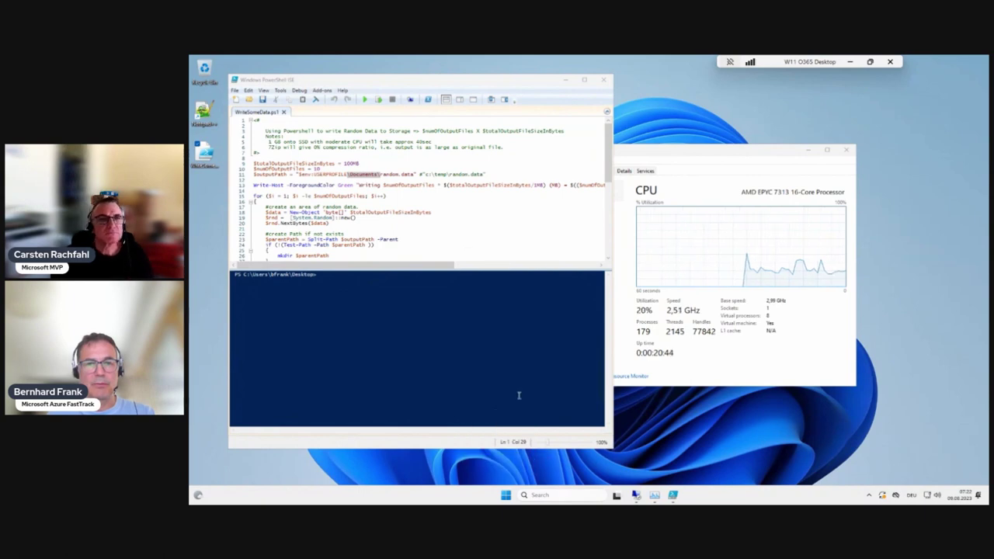
pyautogui.click(659, 169)
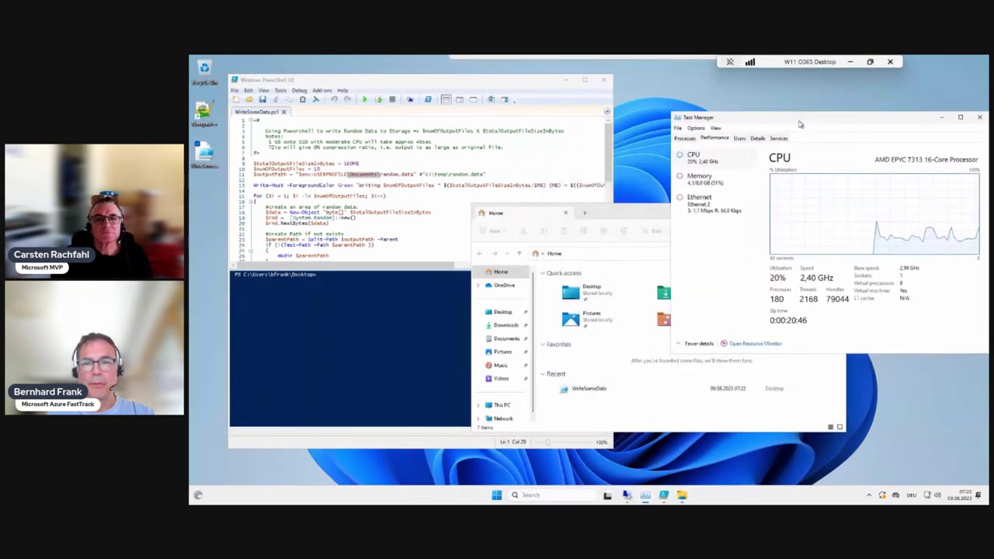
pyautogui.click(707, 211)
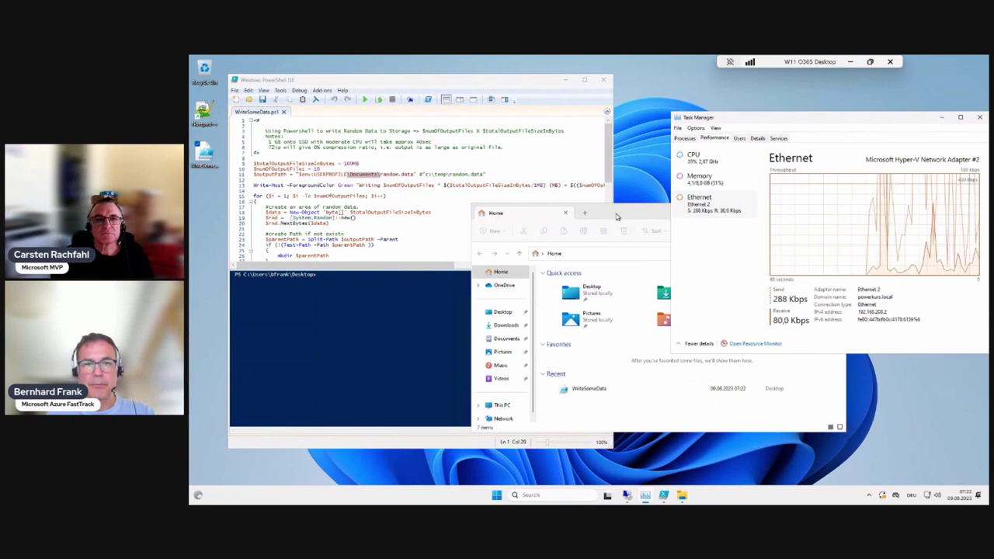
pyautogui.moveTo(619, 218); pyautogui.dragTo(478, 250)
pyautogui.doubleClick(621, 331)
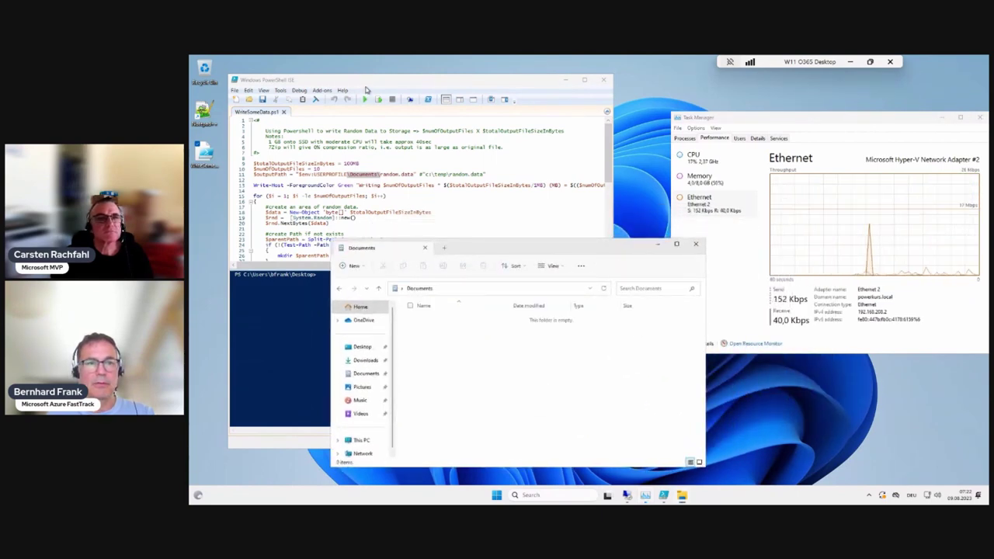
# Run WriteSomeData.ps1 and monitor the random data files in Documents and the Ethernet throughput.
pyautogui.click(366, 100)
pyautogui.click(365, 100)
pyautogui.click(618, 335)
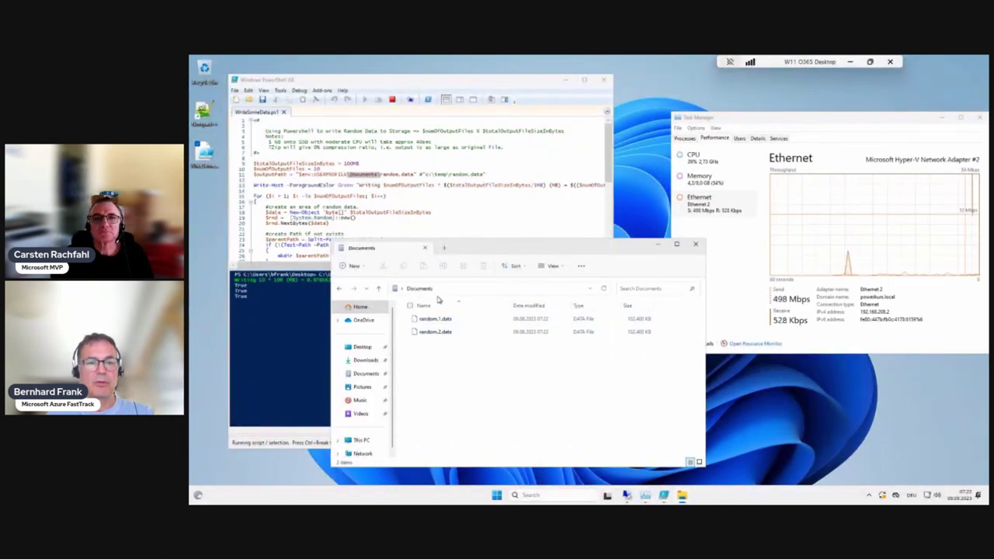
pyautogui.click(711, 214)
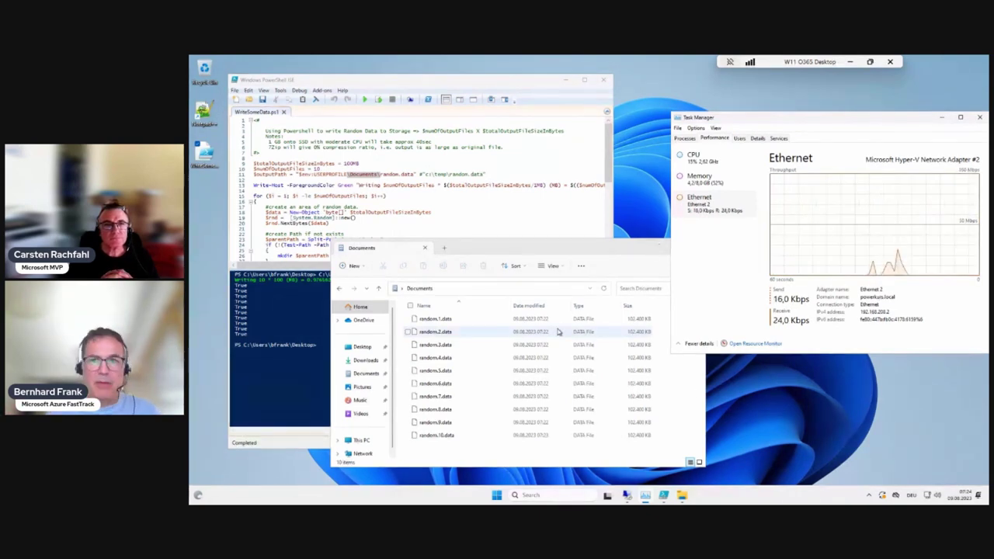
# Minimize the Documents folder, PowerShell ISE and Task Manager windows to clear the desktop.
pyautogui.click(658, 247)
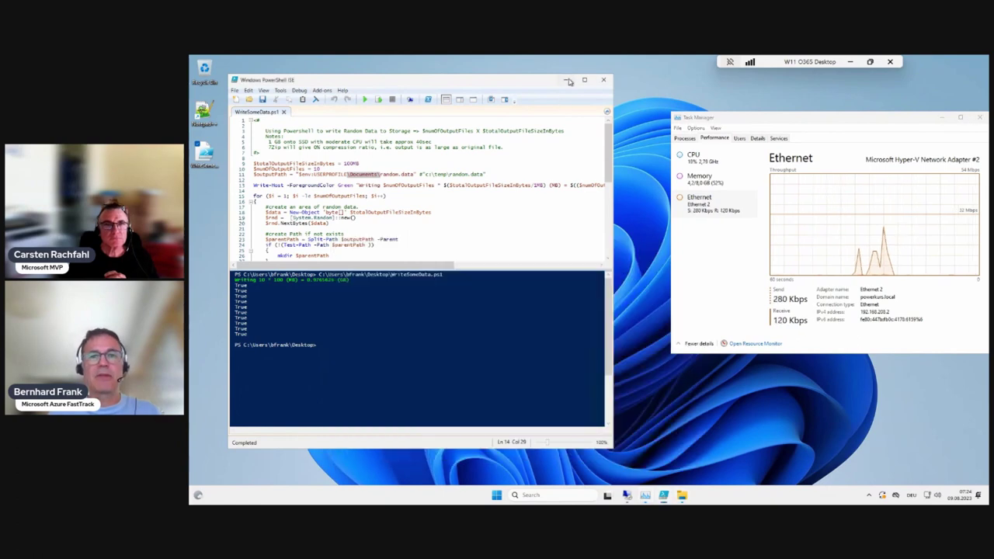
pyautogui.click(567, 81)
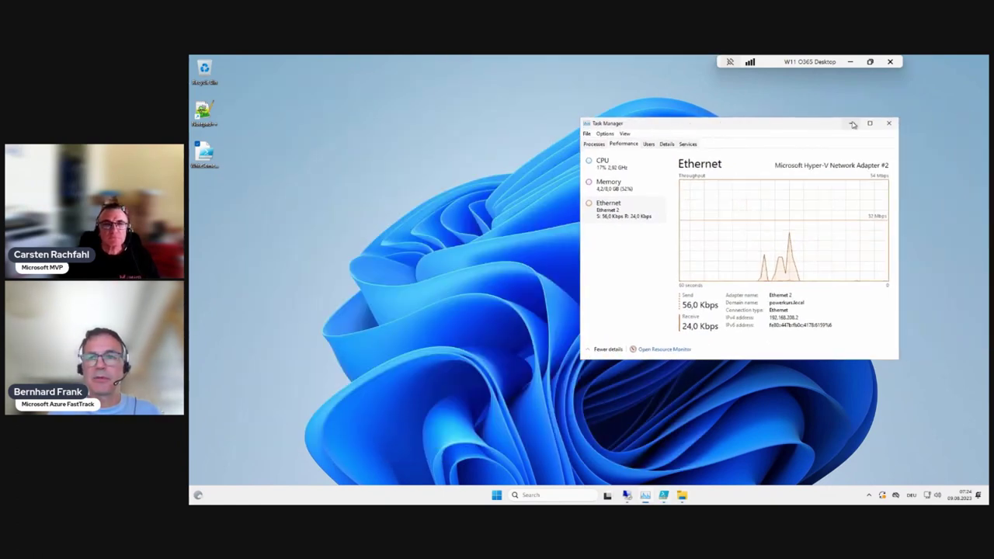
pyautogui.press('super+Down')
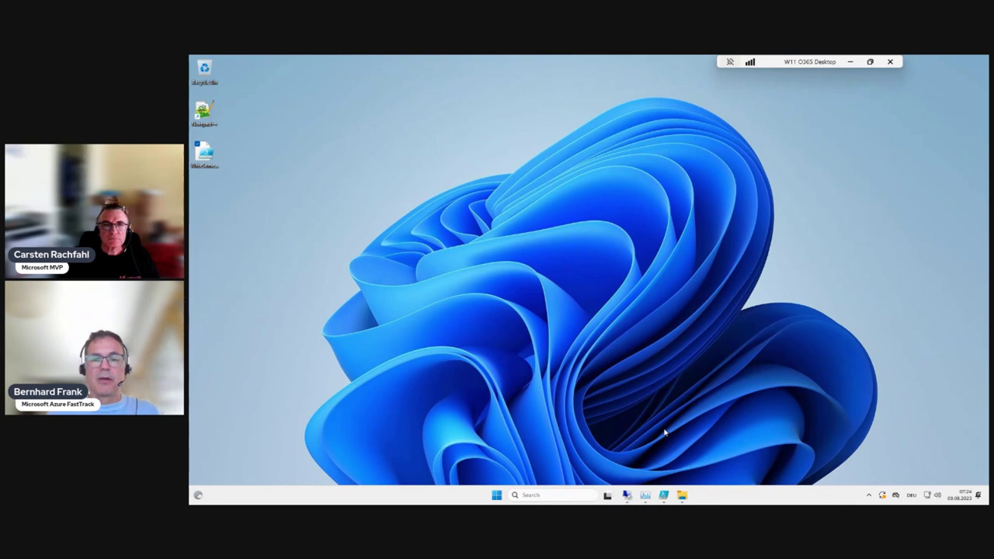
# Return to the localhost remote session and bring up its Disk Management window.
pyautogui.click(627, 495)
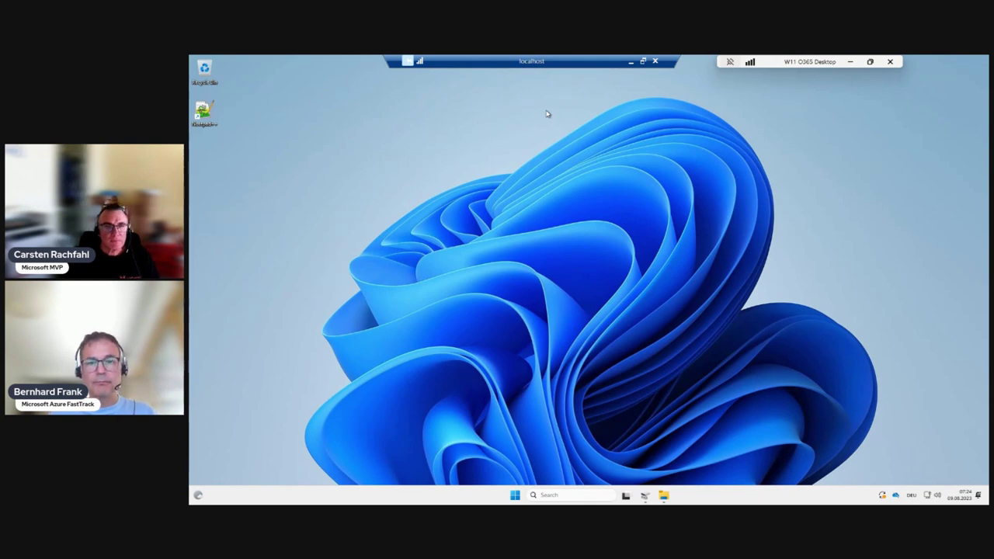
pyautogui.click(645, 495)
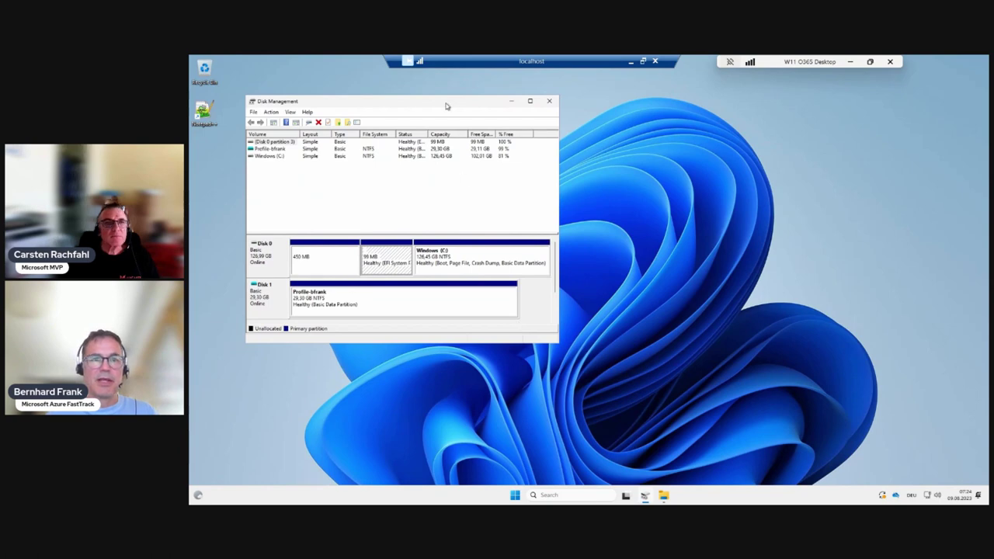
# Open Task Manager's list of logged-on users and place it beside Disk Management to compare the sessions with the profile volume.
pyautogui.moveTo(445, 104); pyautogui.dragTo(457, 113)
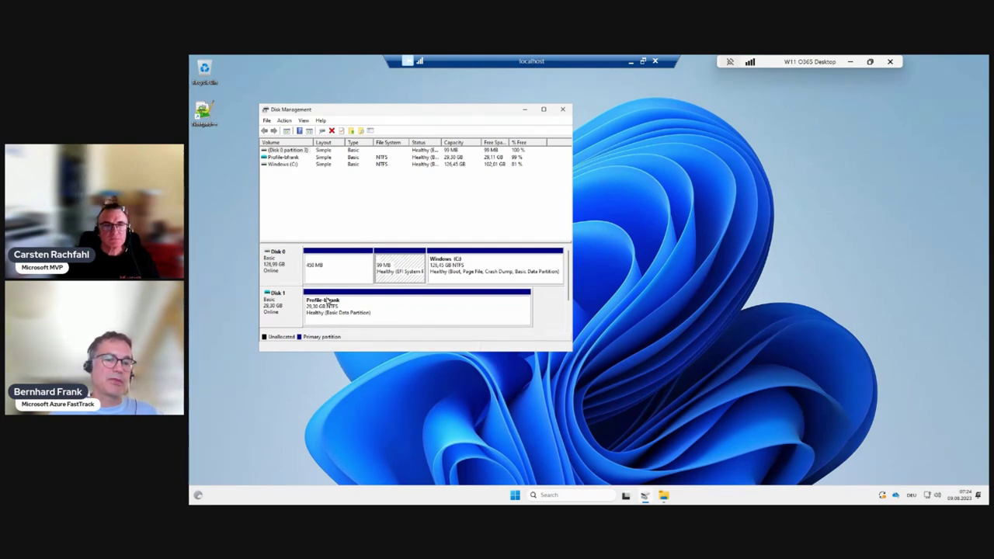
pyautogui.rightClick(744, 494)
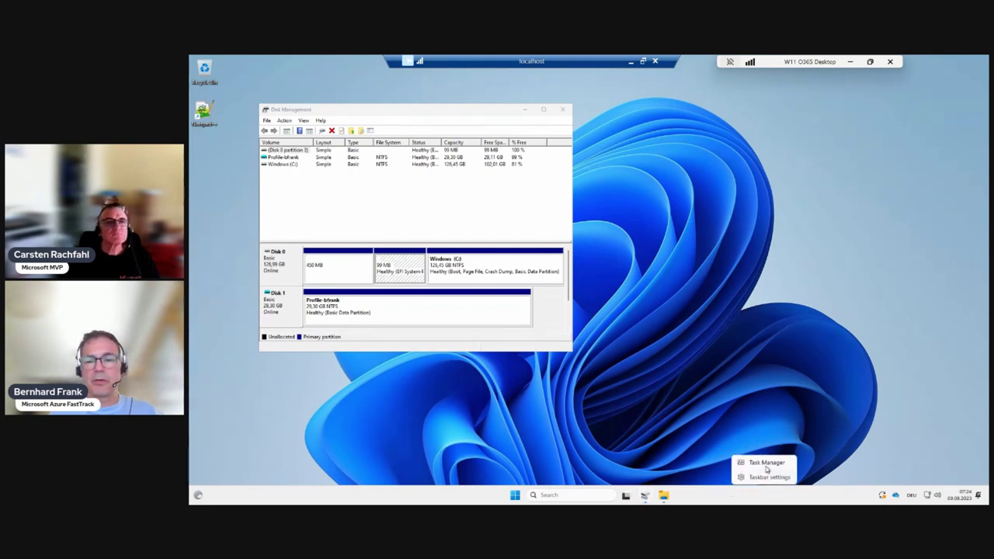
pyautogui.click(766, 462)
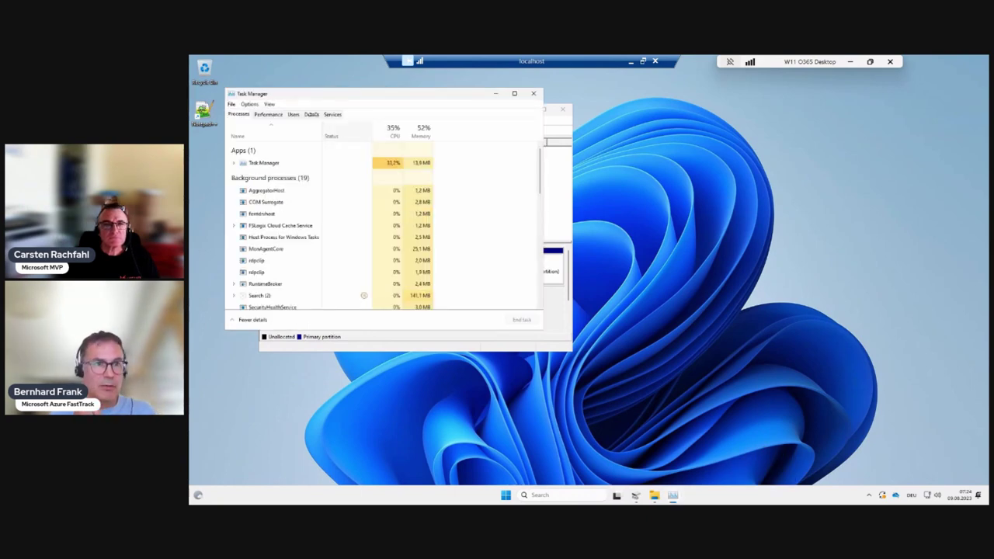
pyautogui.click(296, 115)
pyautogui.moveTo(318, 98); pyautogui.dragTo(686, 170)
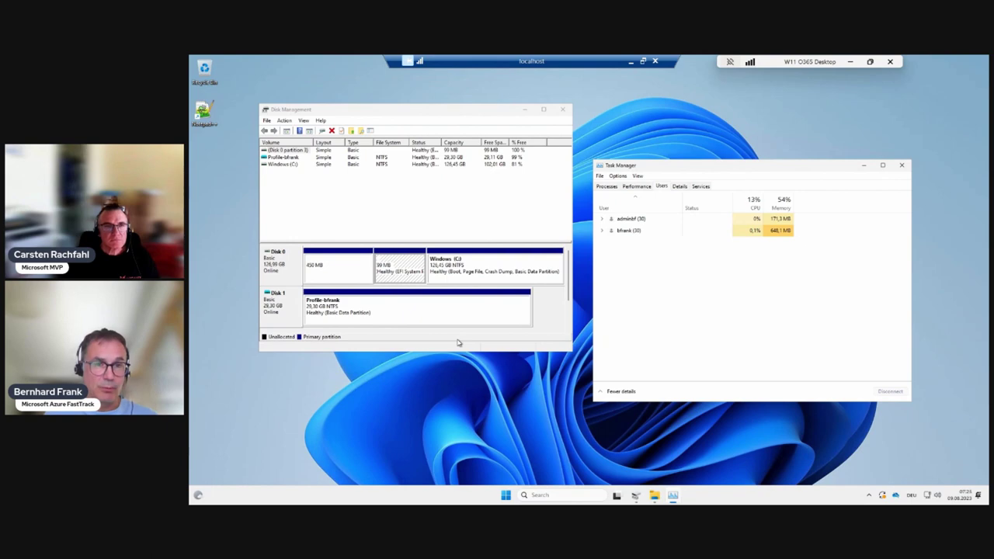
# Close Disk Management and open the folder C:\Program Files\FSLogix\Apps in File Explorer.
pyautogui.click(563, 113)
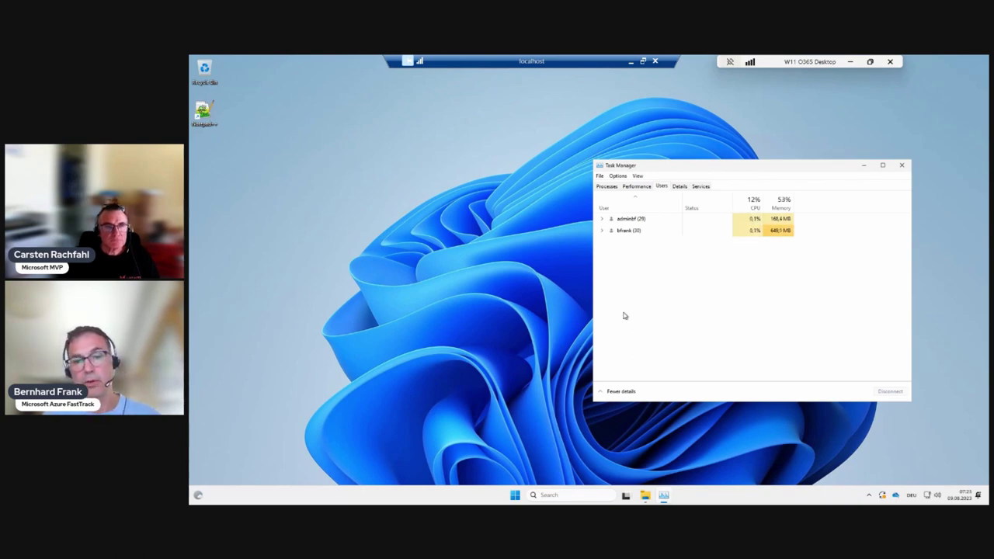
pyautogui.click(646, 496)
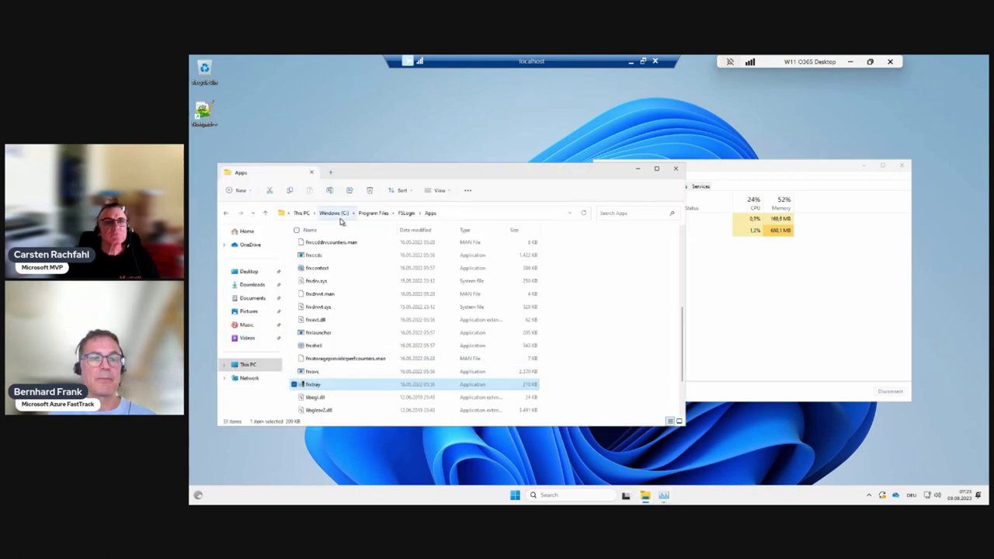
pyautogui.click(260, 363)
pyautogui.doubleClick(342, 250)
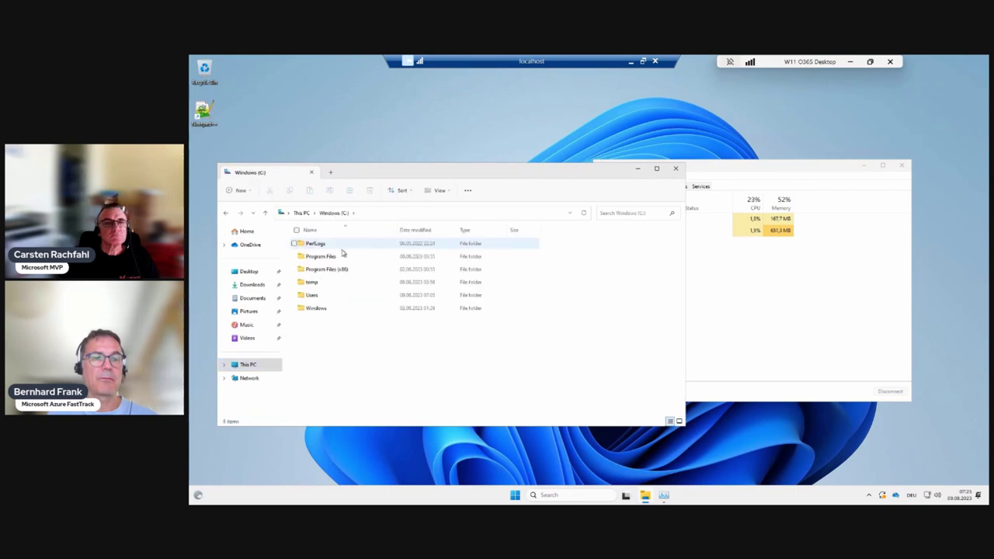
pyautogui.doubleClick(331, 260)
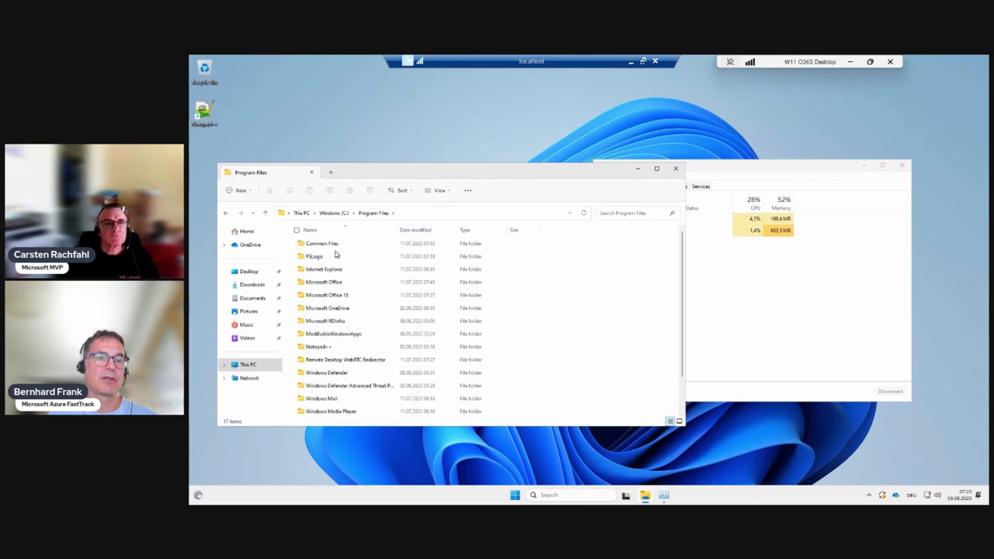
pyautogui.doubleClick(332, 257)
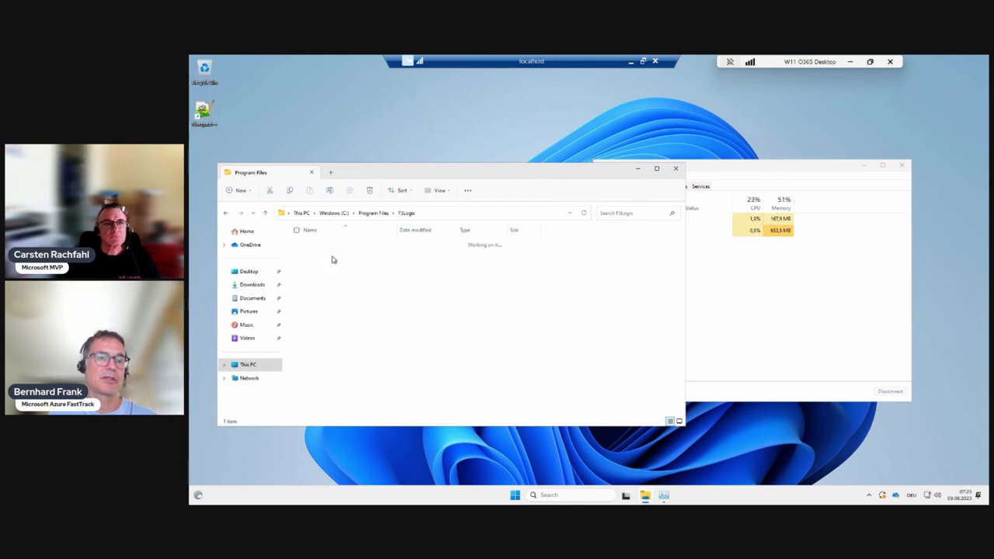
pyautogui.click(318, 247)
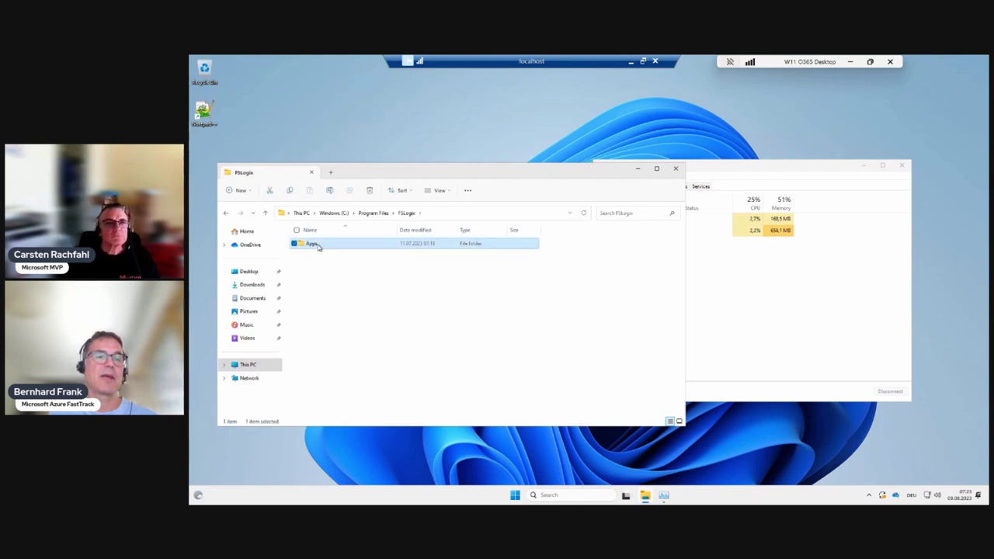
pyautogui.doubleClick(317, 246)
# Locate and select the frxtray application in the FSLogix Apps folder.
pyautogui.scroll(-3, 333, 299)
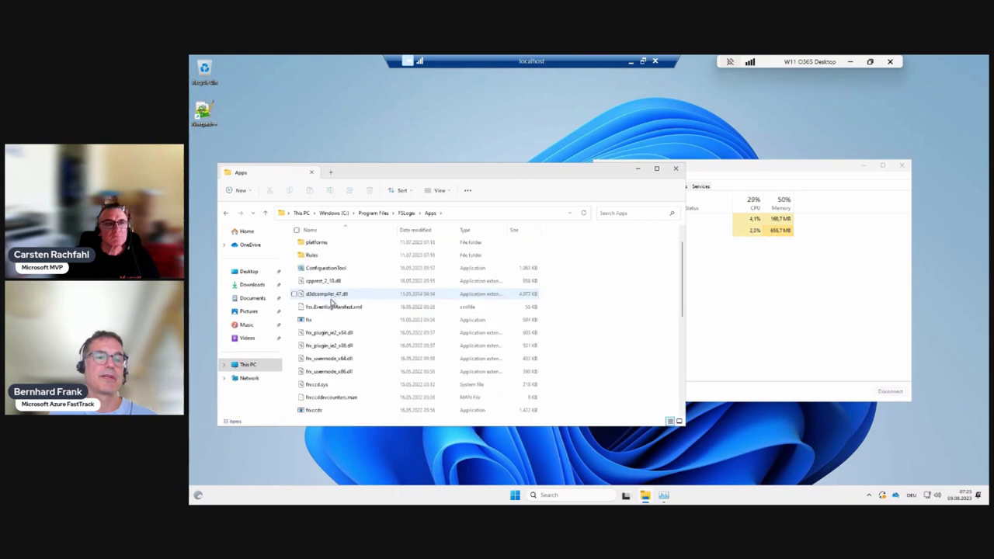
pyautogui.scroll(-3, 330, 311)
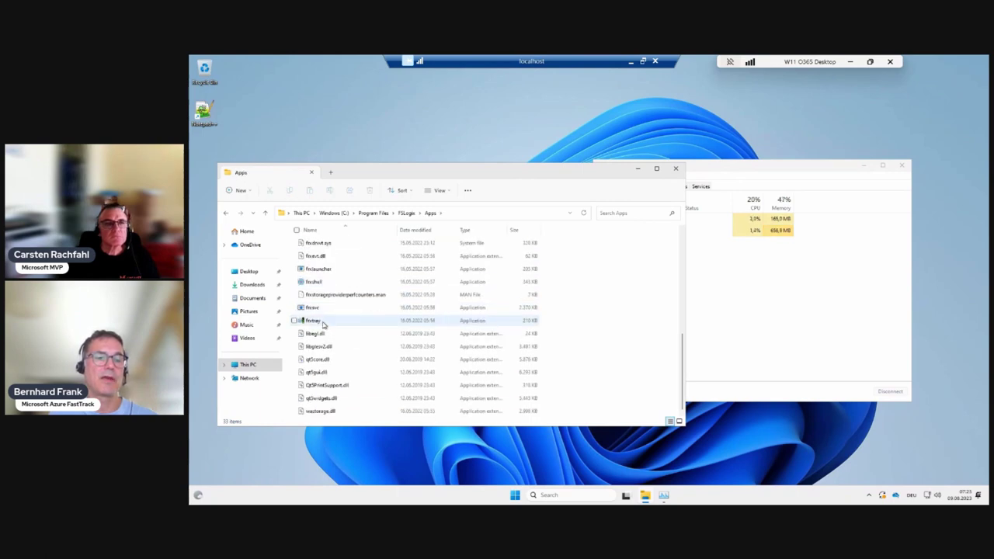
pyautogui.moveTo(323, 325)
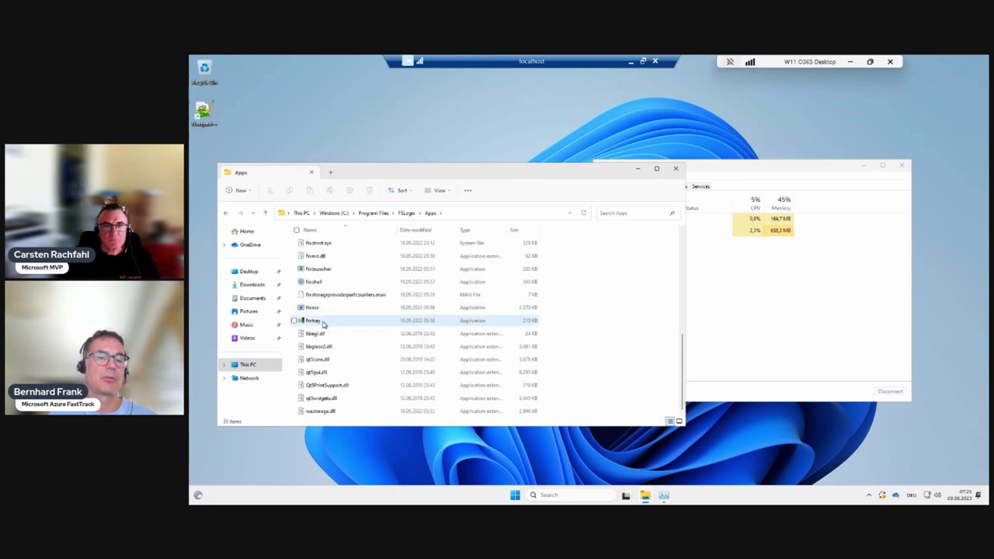
pyautogui.click(323, 325)
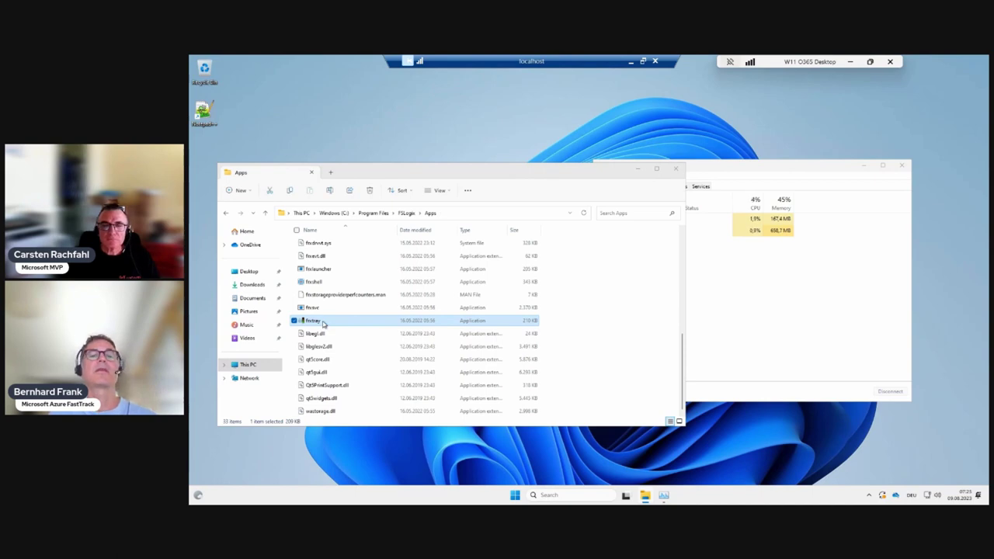
# Open the FSLogix Profile Status window from the running tray tool and close the Apps folder.
pyautogui.click(870, 496)
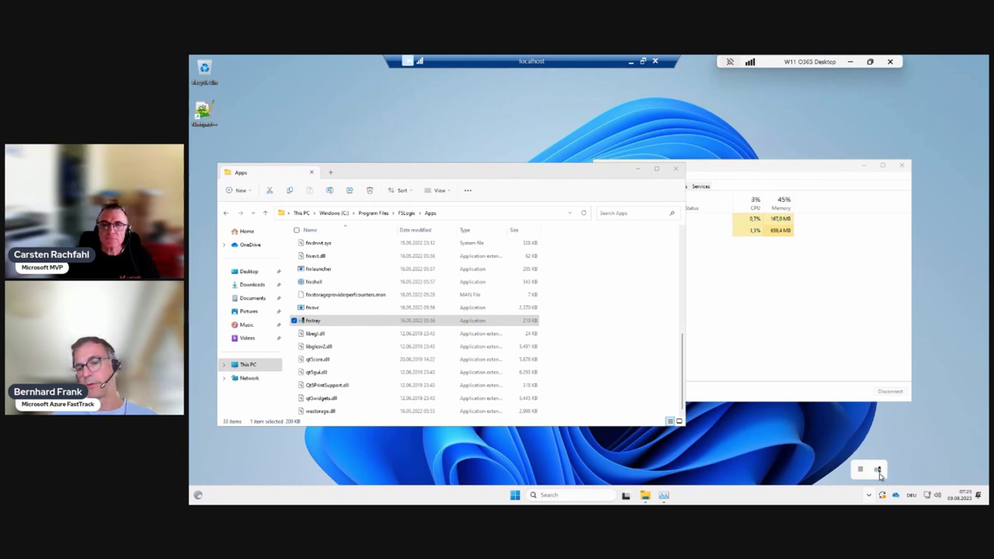
pyautogui.moveTo(879, 475)
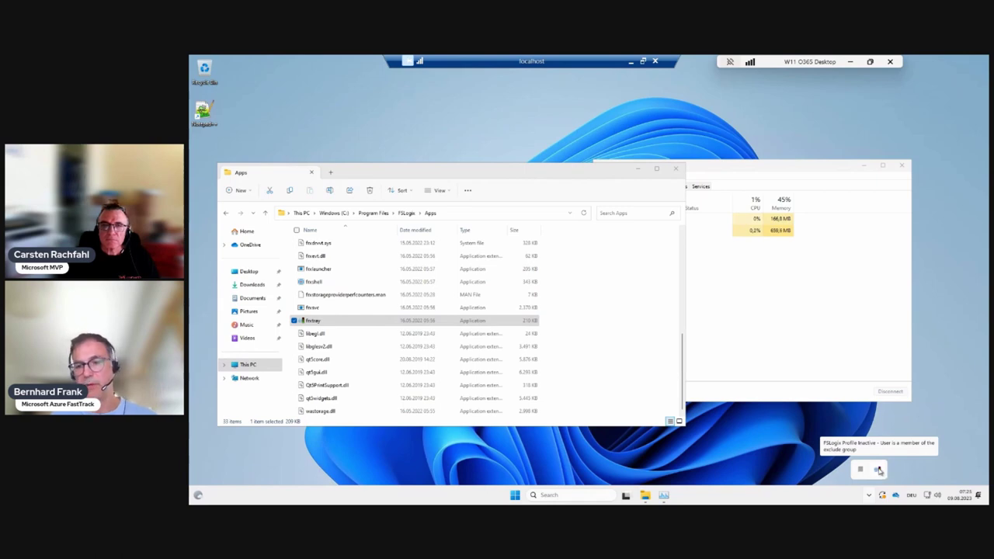
pyautogui.rightClick(878, 470)
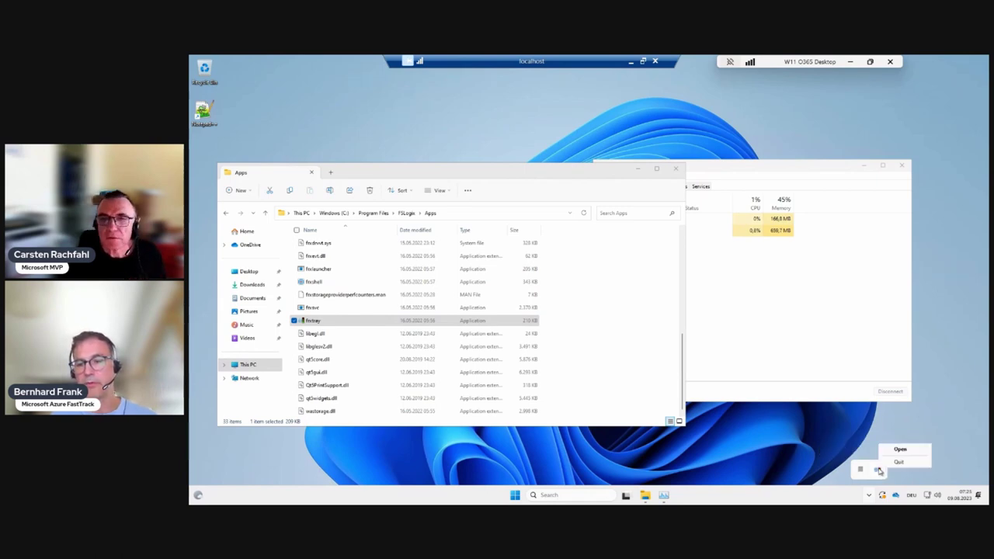
pyautogui.click(898, 451)
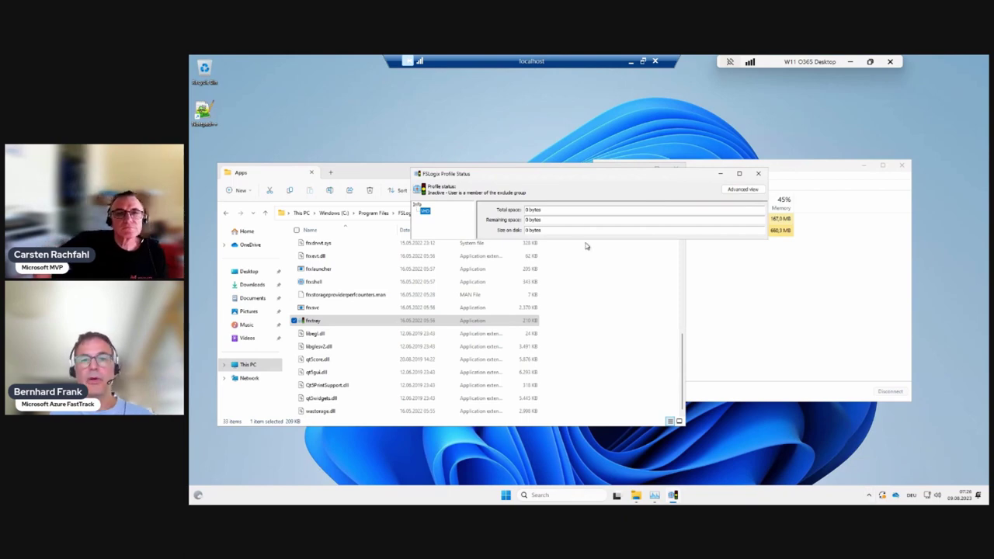
pyautogui.click(340, 178)
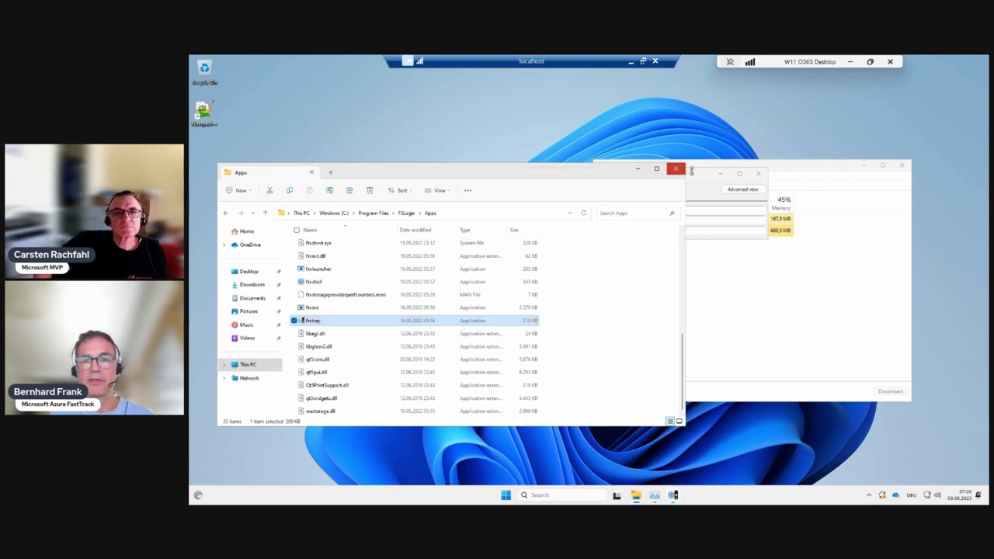
pyautogui.click(678, 169)
# Examine the Profile log through its latest entries in FSLogix's advanced view, and close the status window.
pyautogui.click(731, 190)
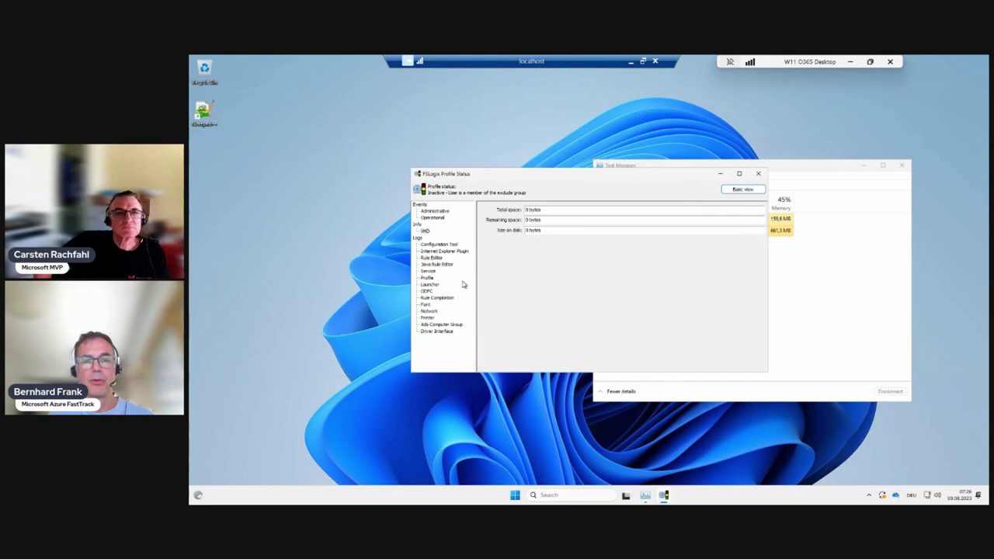
pyautogui.click(428, 278)
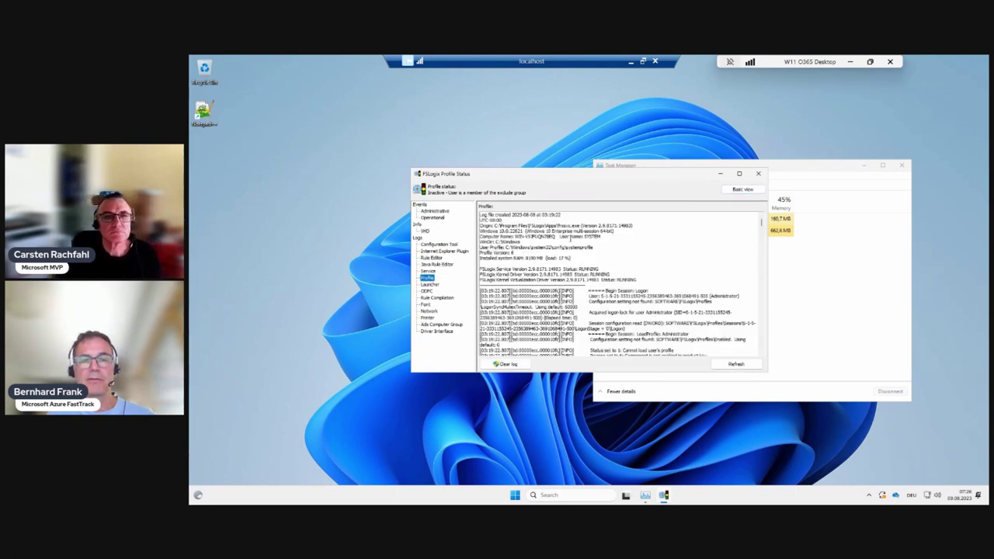
pyautogui.scroll(-1, 715, 327)
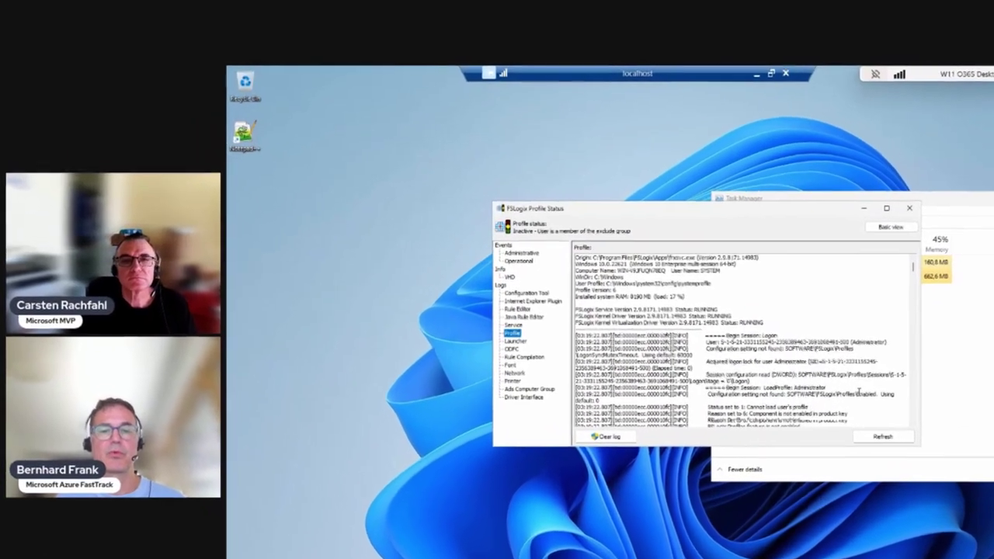
pyautogui.scroll(-3, 859, 392)
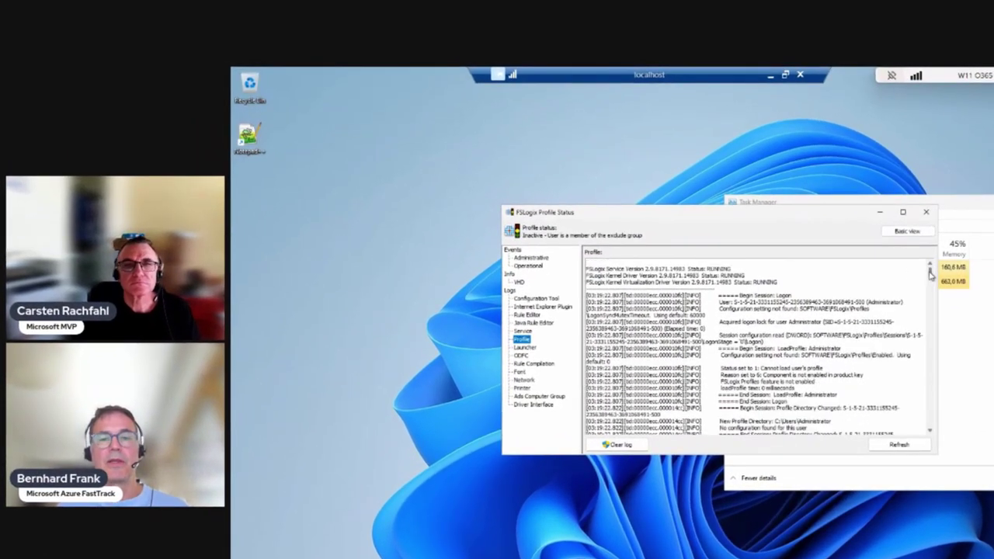
pyautogui.moveTo(930, 274); pyautogui.dragTo(928, 431)
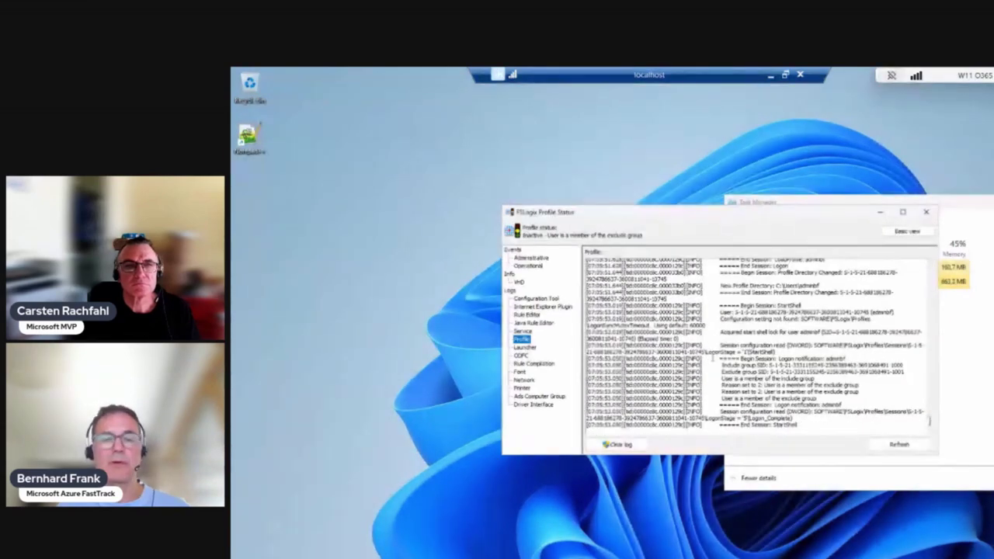
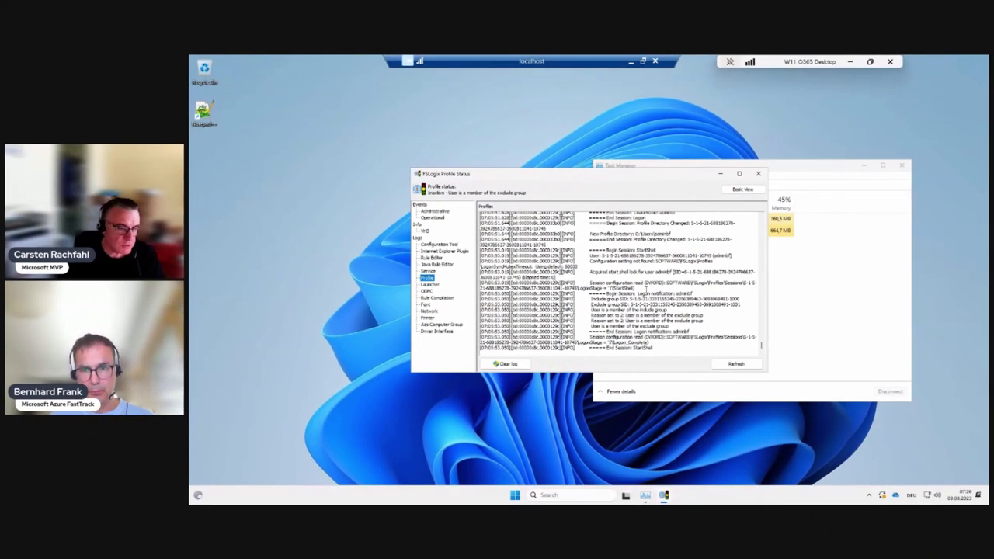
pyautogui.click(760, 175)
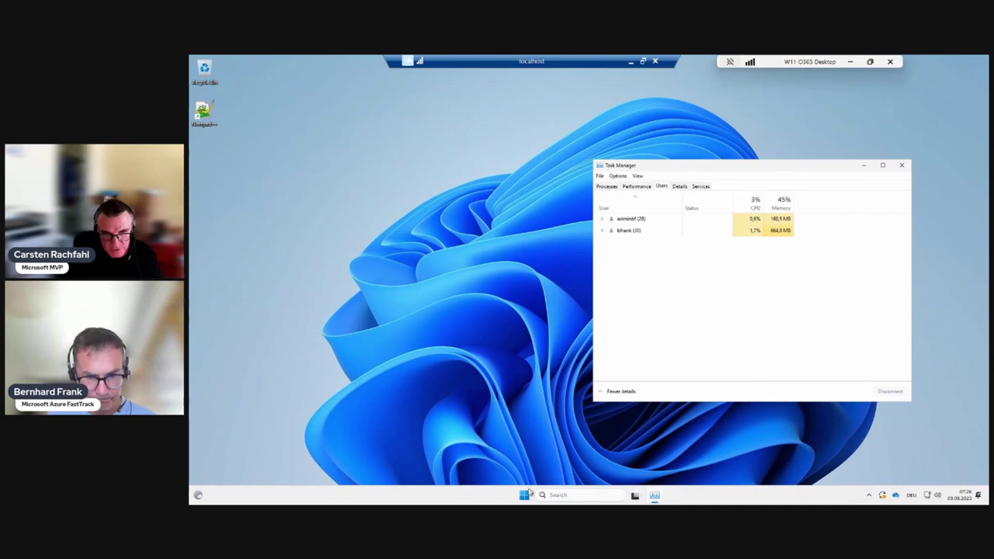
# Open the network location \\sofs through the Run dialog and close Task Manager.
pyautogui.rightClick(525, 495)
pyautogui.click(506, 445)
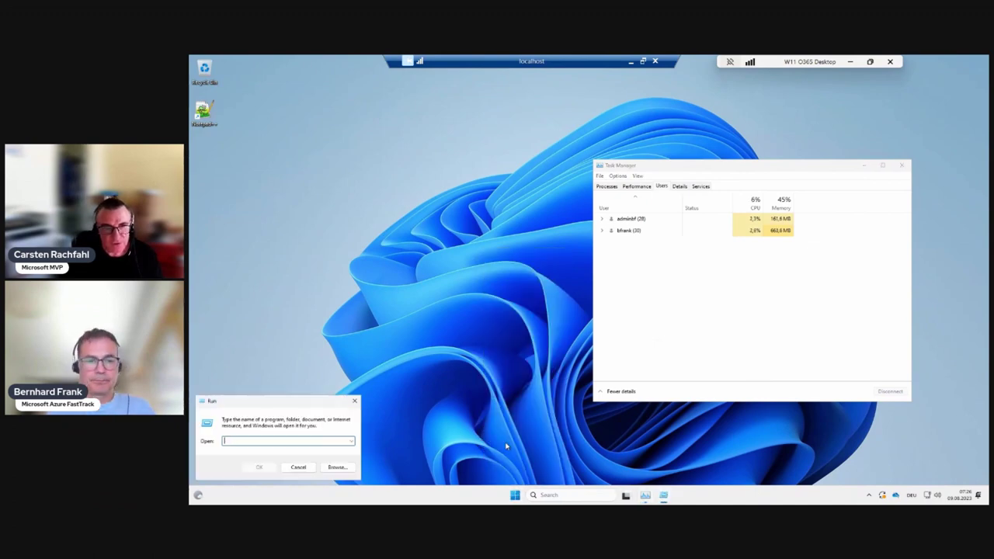
pyautogui.write('\\\\dcfs')
pyautogui.press('Return')
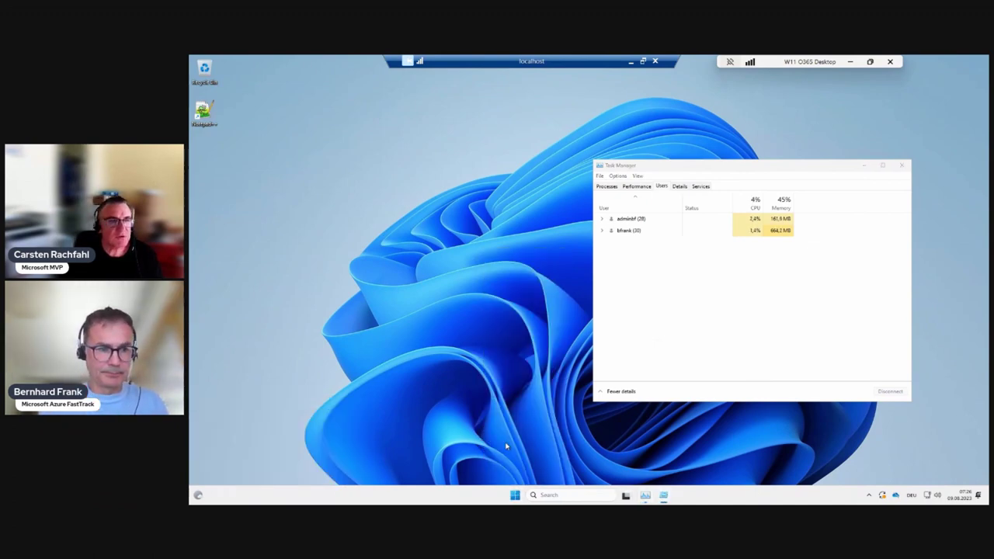
pyautogui.click(855, 185)
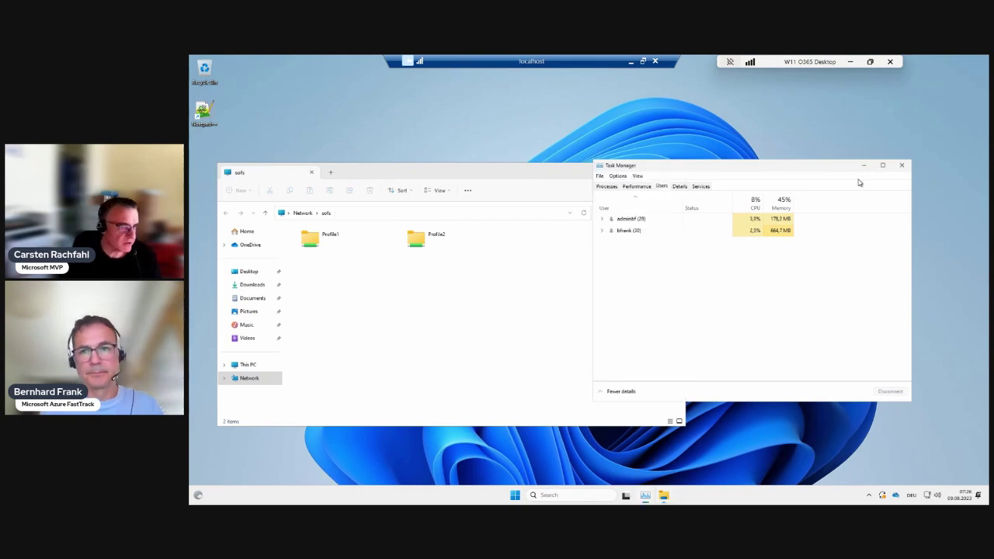
pyautogui.click(902, 164)
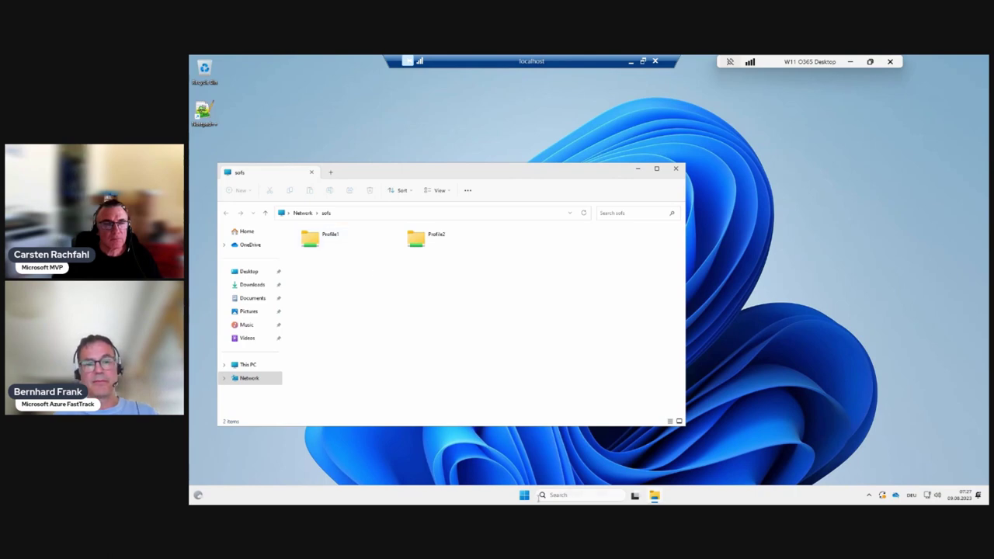
# Launch Registry Editor with regedit from the Run dialog and approve the elevation request.
pyautogui.rightClick(527, 496)
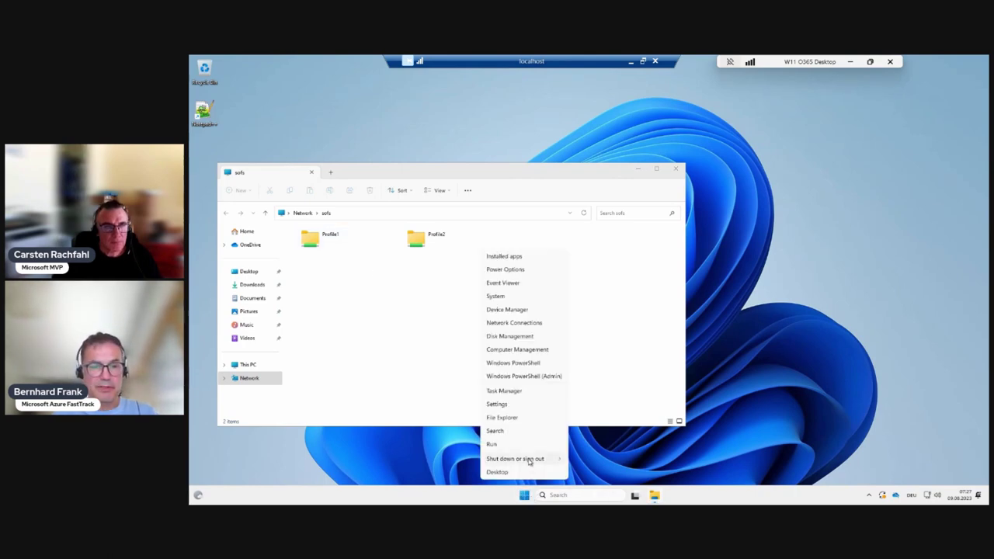
pyautogui.click(524, 444)
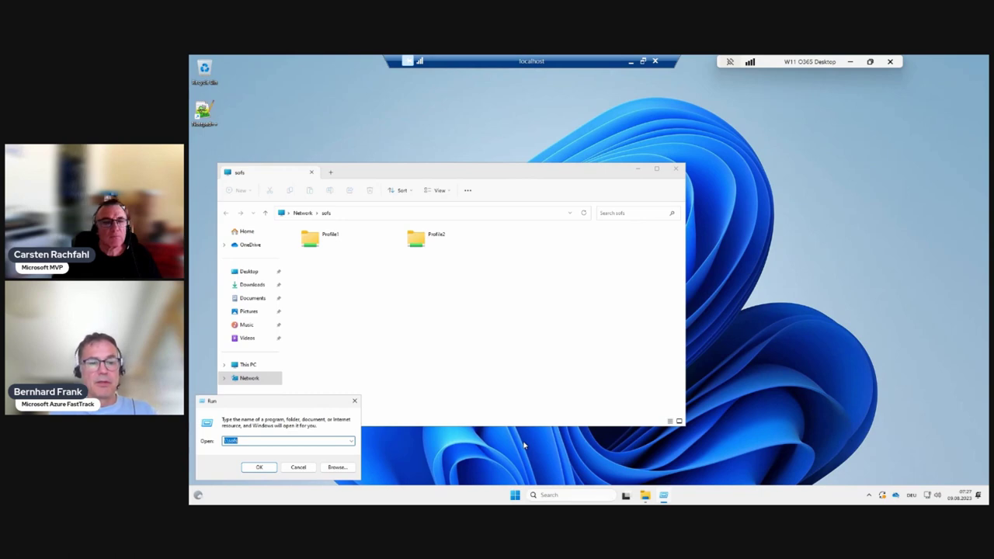
pyautogui.write('regedit')
pyautogui.press('Return')
pyautogui.click(564, 344)
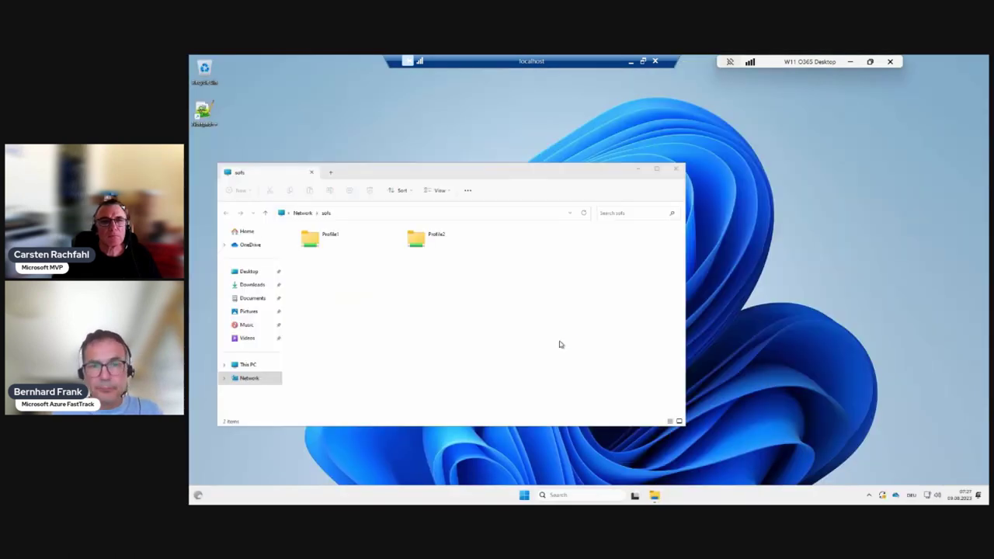
# Open the VHDLocations value in the registry key HKEY_LOCAL_MACHINE\SOFTWARE\FSLogix\Profiles to inspect its data.
pyautogui.doubleClick(309, 178)
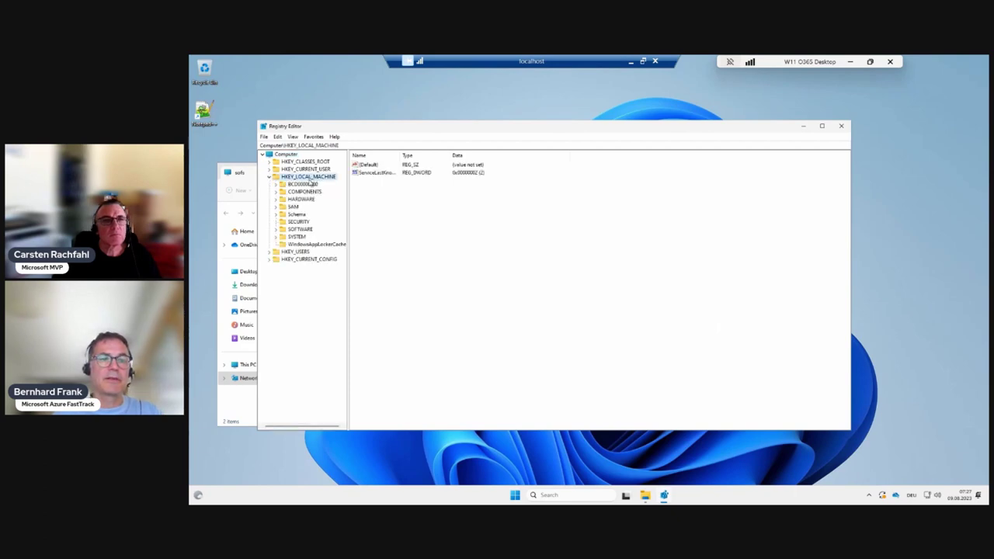
pyautogui.doubleClick(304, 231)
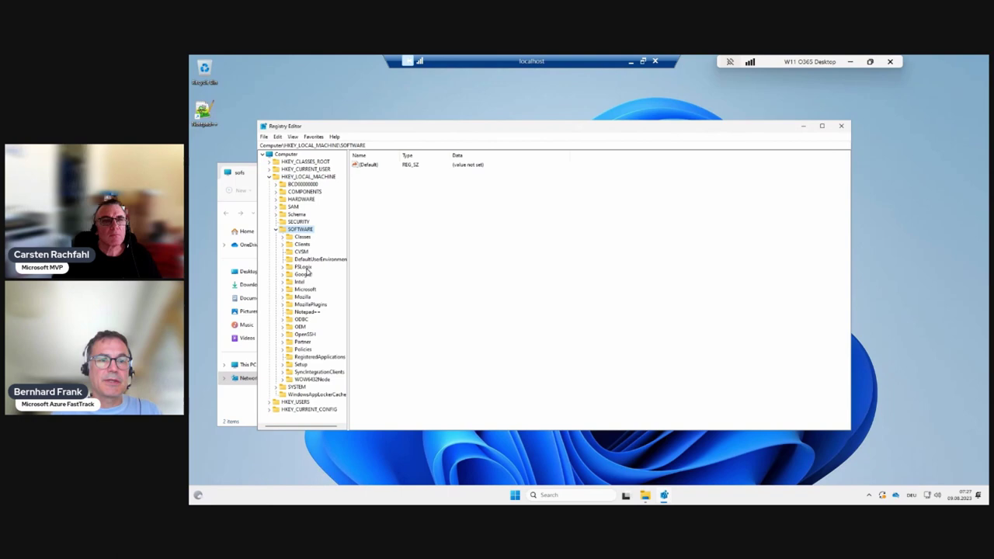
pyautogui.doubleClick(303, 267)
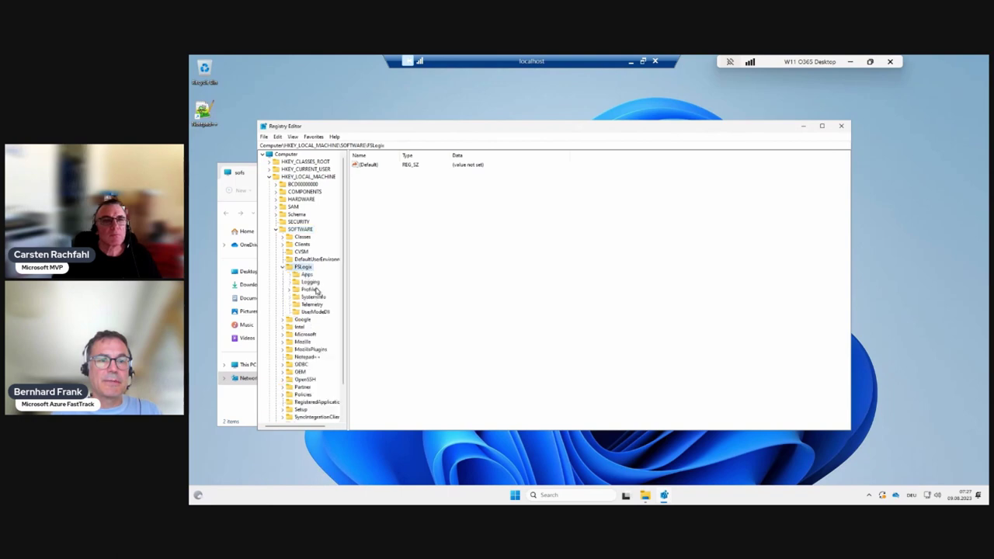
pyautogui.click(310, 290)
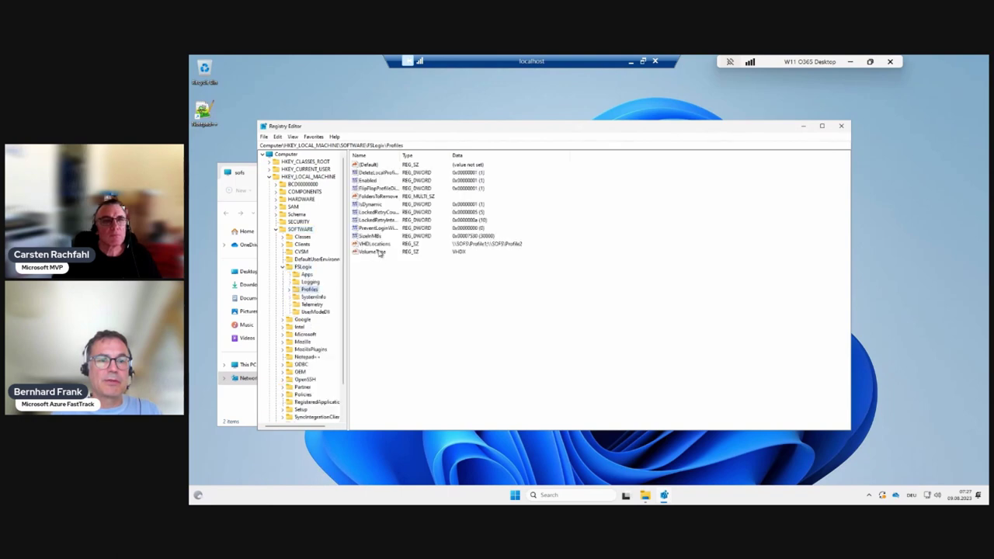
pyautogui.click(385, 245)
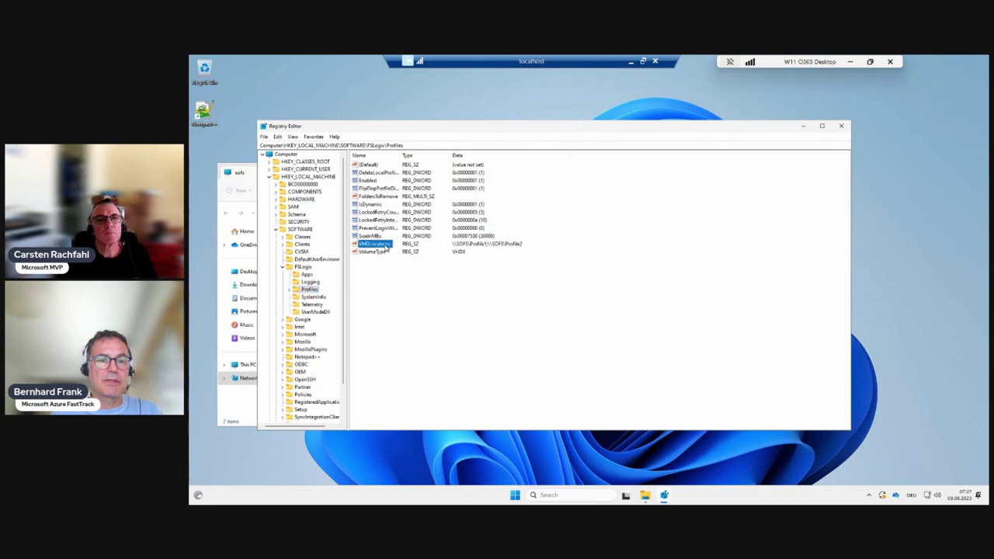
pyautogui.doubleClick(385, 245)
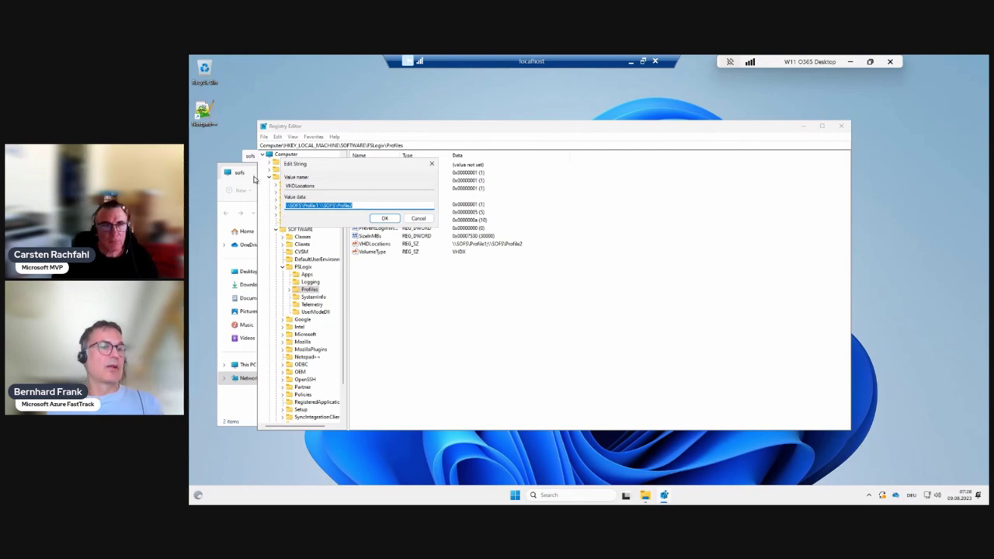
# Return to the sofs network window and open the user's profile folder inside the Profile2 share.
pyautogui.click(253, 179)
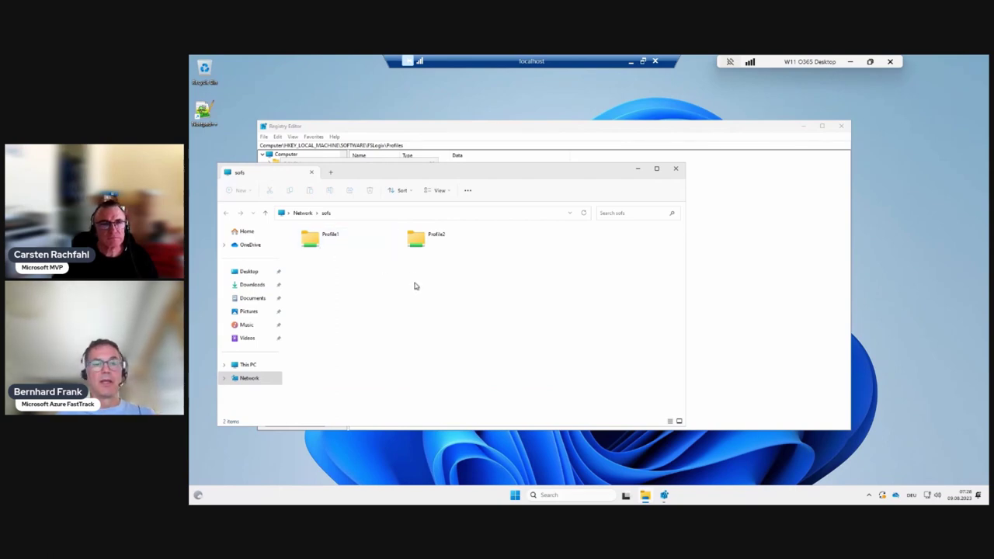
pyautogui.doubleClick(419, 243)
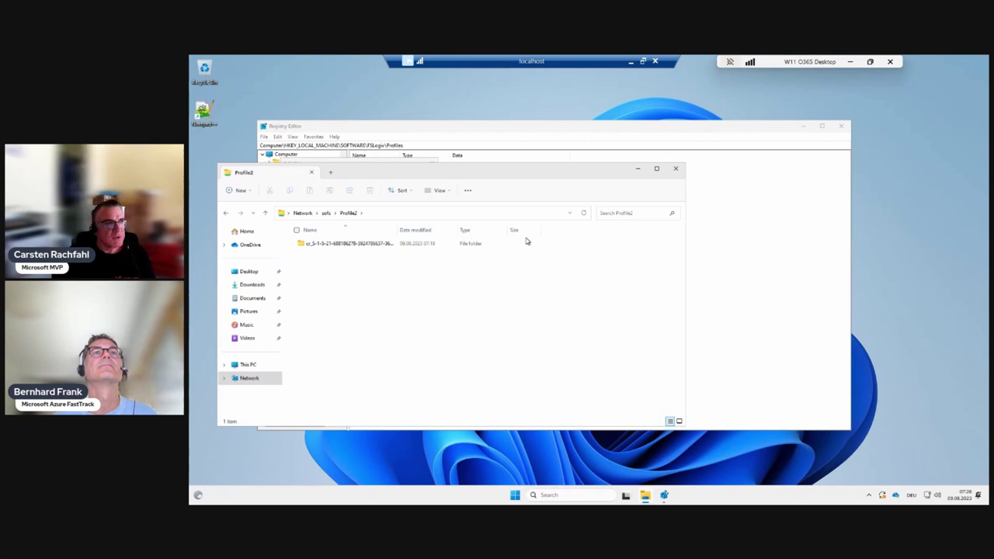
pyautogui.doubleClick(380, 246)
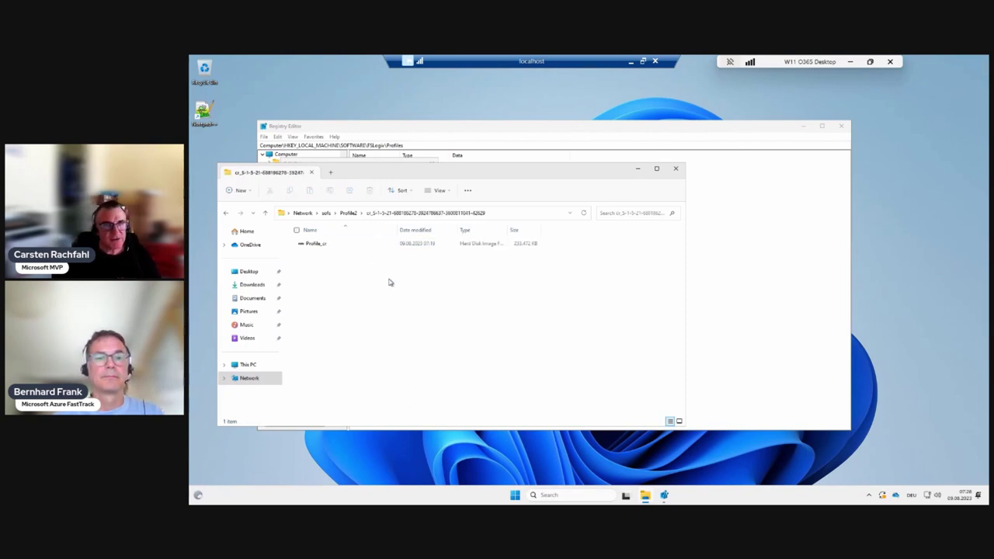